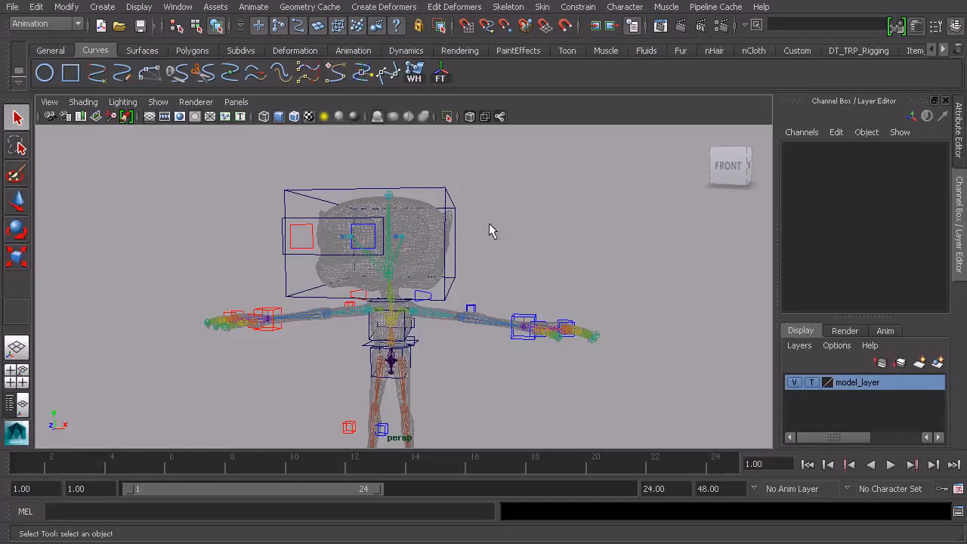
# Step: Take model_layer out of template mode so its meshes are selectable, and duplicate the imp_body mesh
pyautogui.click(814, 383)
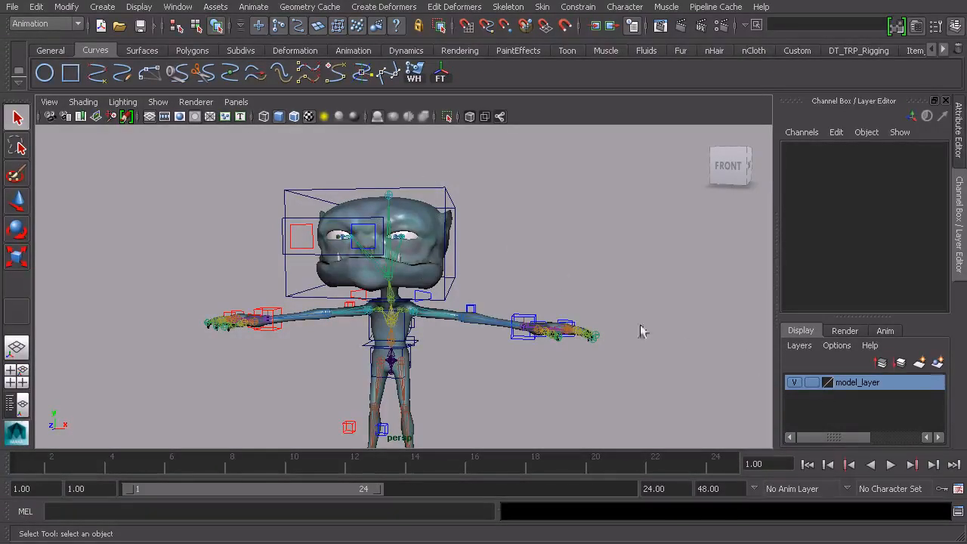
pyautogui.click(431, 260)
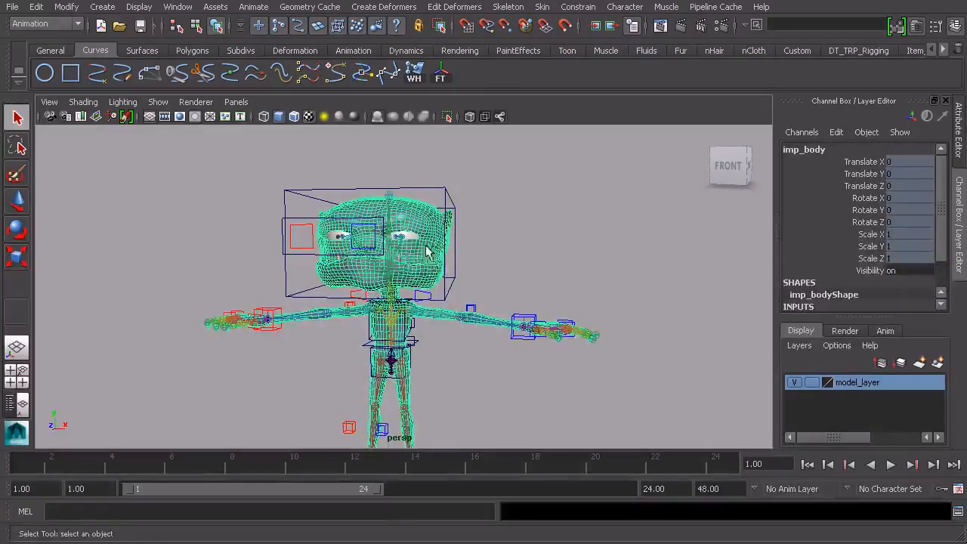
pyautogui.keyDown('alt'); pyautogui.moveTo(419, 265); pyautogui.dragTo(356, 269, button='right'); pyautogui.keyUp('alt')
pyautogui.keyDown('alt'); pyautogui.moveTo(357, 271); pyautogui.dragTo(385, 259); pyautogui.keyUp('alt')
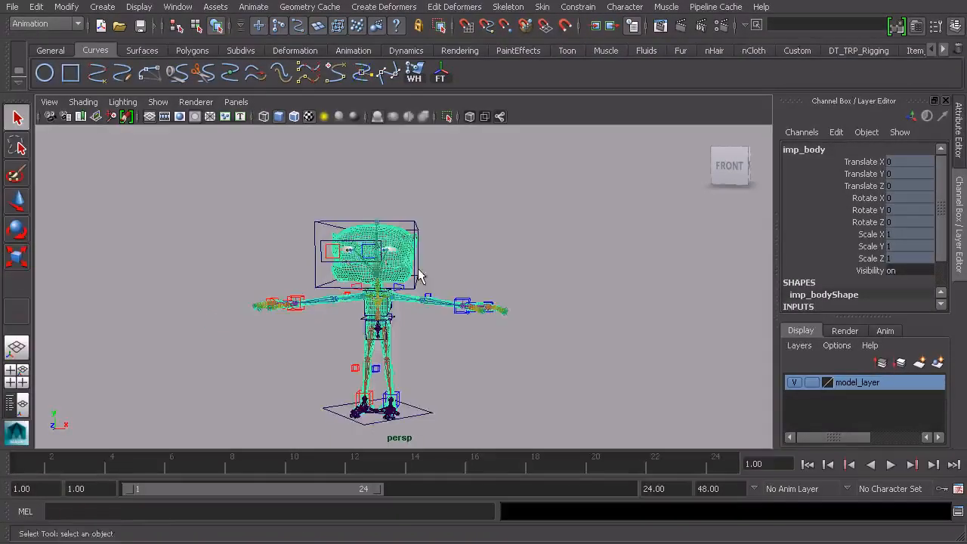
pyautogui.keyDown('alt'); pyautogui.moveTo(385, 259); pyautogui.dragTo(450, 284, button='right'); pyautogui.keyUp('alt')
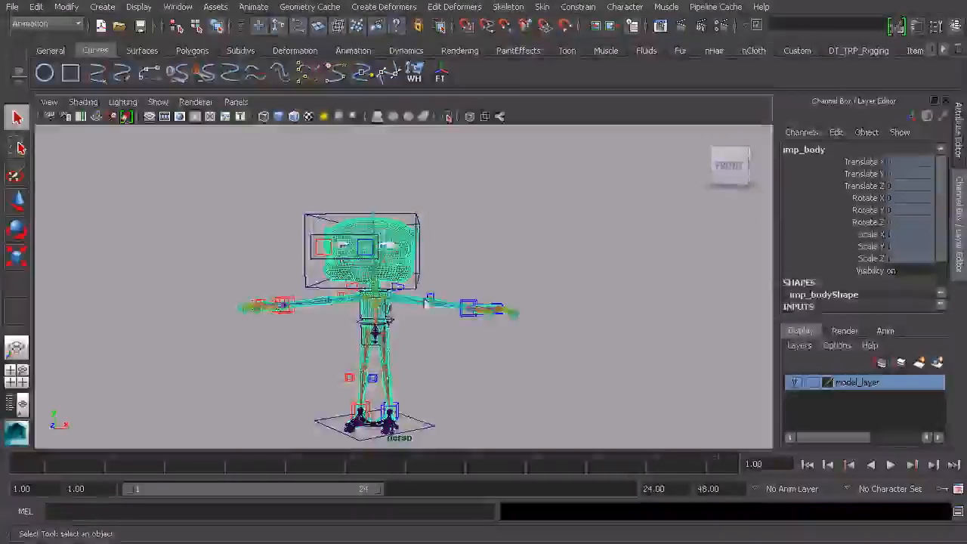
pyautogui.scroll(3, 430, 283)
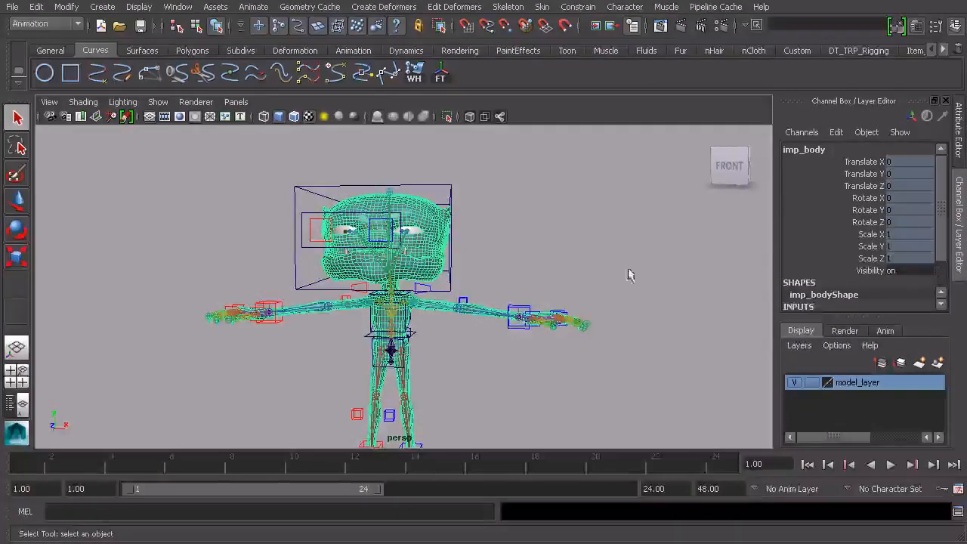
pyautogui.keyDown('alt'); pyautogui.moveTo(638, 278); pyautogui.dragTo(579, 261, button='middle'); pyautogui.keyUp('alt')
pyautogui.keyDown('alt'); pyautogui.moveTo(579, 261); pyautogui.dragTo(450, 253, button='right'); pyautogui.keyUp('alt')
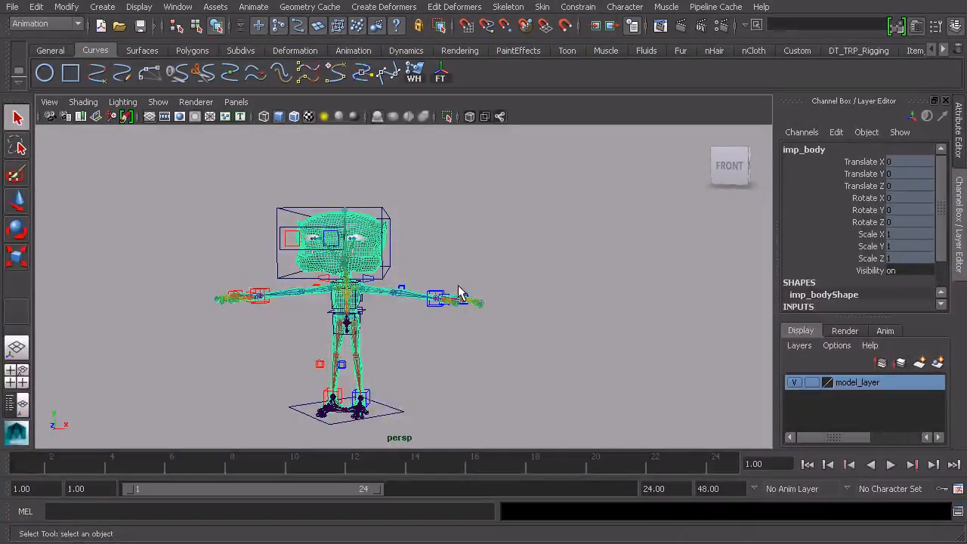
pyautogui.hotkey('ctrl', 'd')
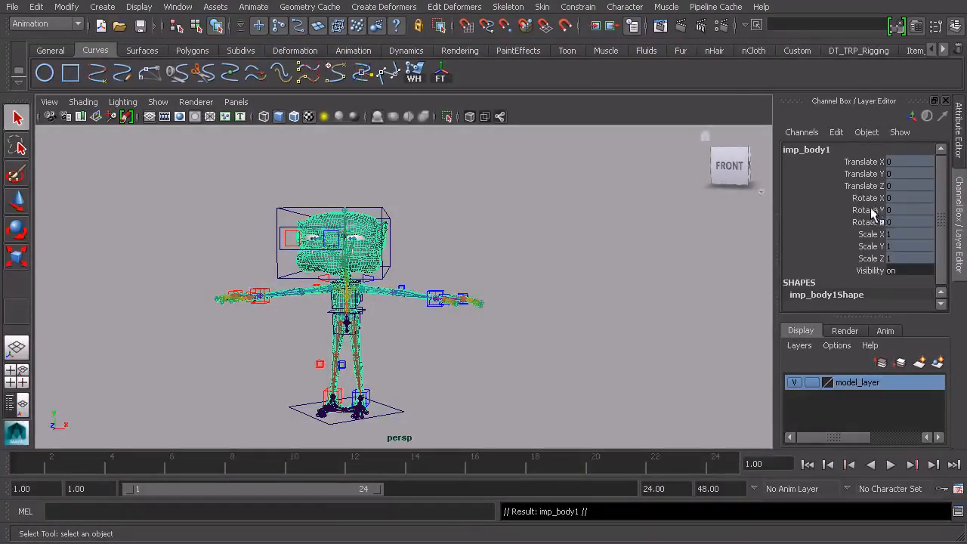
# Step: Unlock the Translate X, Y and Z channels of the duplicated body mesh
pyautogui.moveTo(866, 162); pyautogui.dragTo(861, 187)
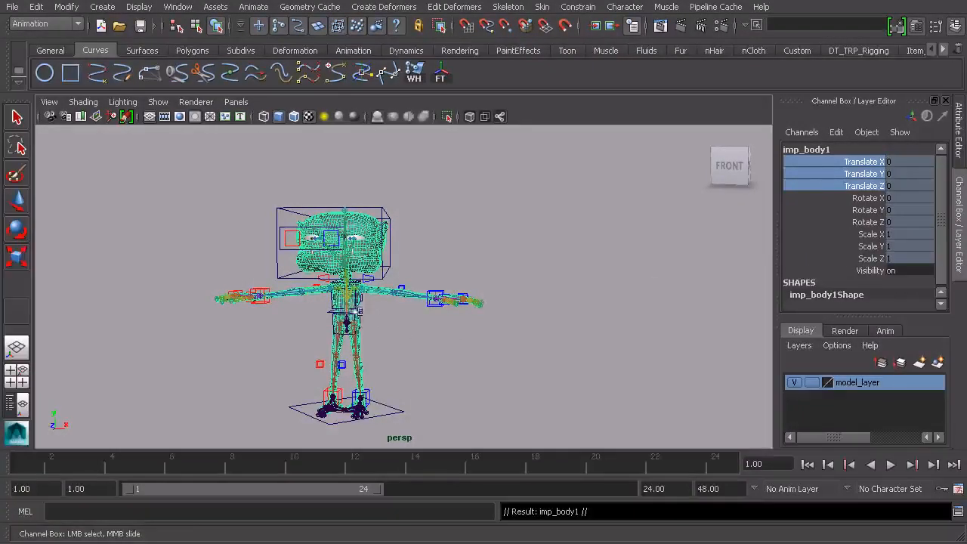
pyautogui.rightClick(816, 171)
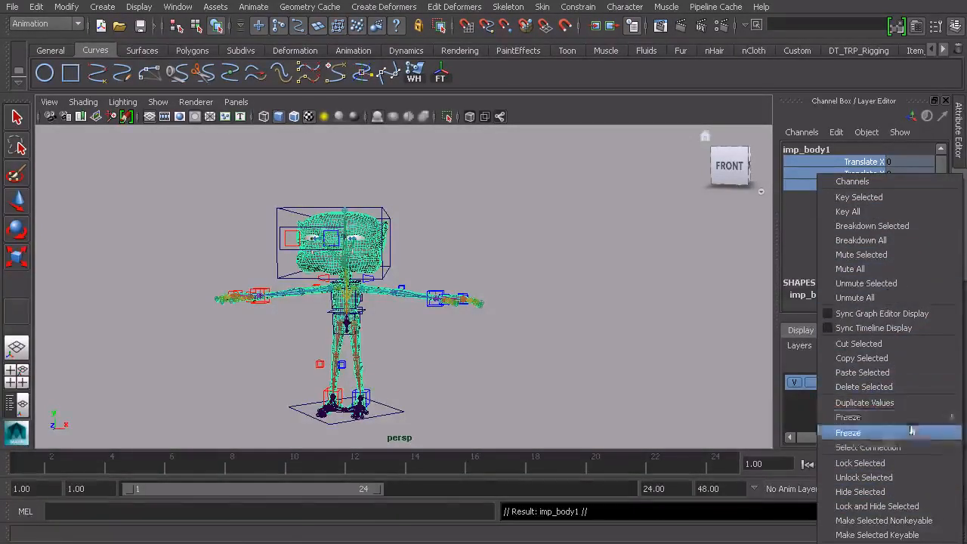
pyautogui.click(912, 477)
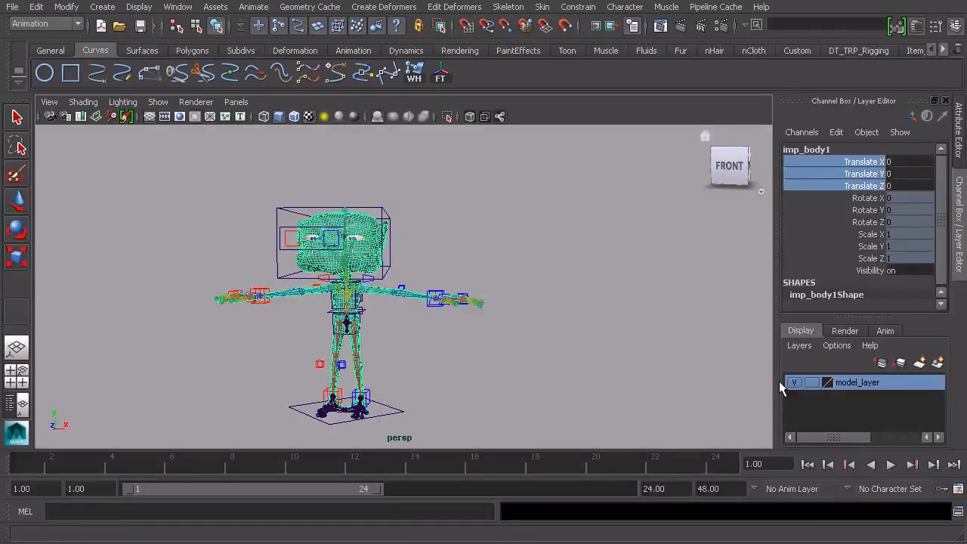
# Step: Move the duplicated body along the X axis to about 480.565, beside the rigged character
pyautogui.press('w')
pyautogui.moveTo(395, 411); pyautogui.dragTo(744, 459)
pyautogui.keyDown('alt'); pyautogui.moveTo(597, 316); pyautogui.dragTo(521, 304, button='middle'); pyautogui.keyUp('alt')
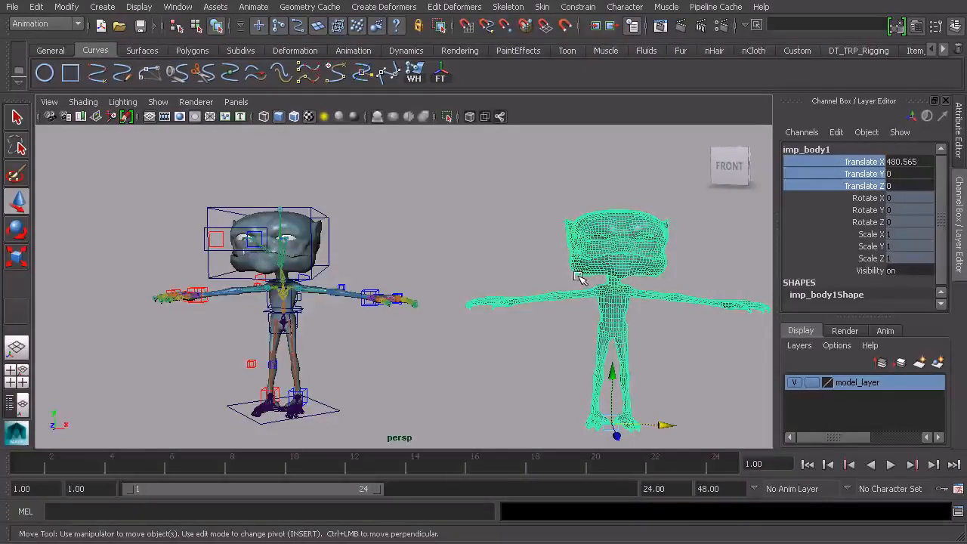
pyautogui.keyDown('alt'); pyautogui.moveTo(578, 278); pyautogui.dragTo(537, 248, button='middle'); pyautogui.keyUp('alt')
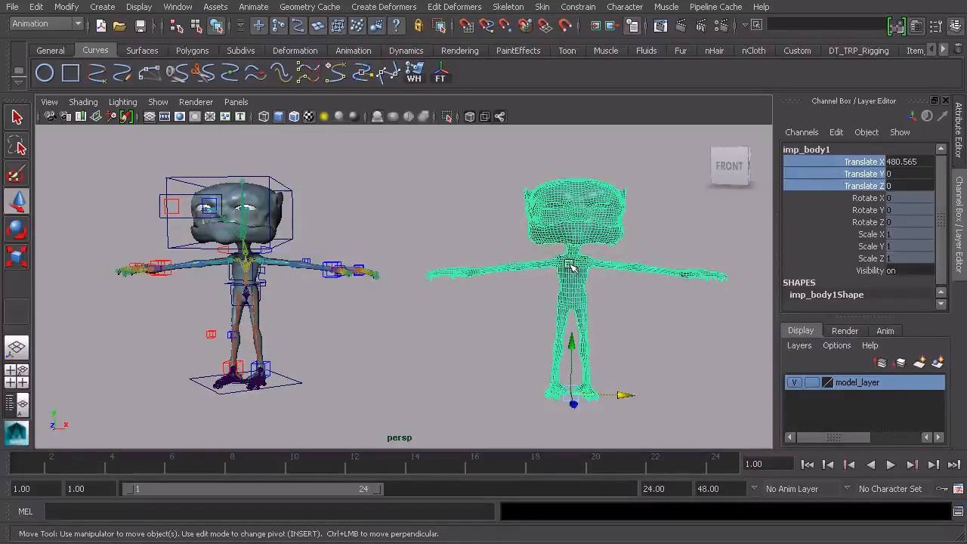
pyautogui.keyDown('alt'); pyautogui.moveTo(343, 261); pyautogui.dragTo(389, 263, button='middle'); pyautogui.keyUp('alt')
pyautogui.keyDown('alt'); pyautogui.moveTo(389, 263); pyautogui.dragTo(421, 261, button='right'); pyautogui.keyUp('alt')
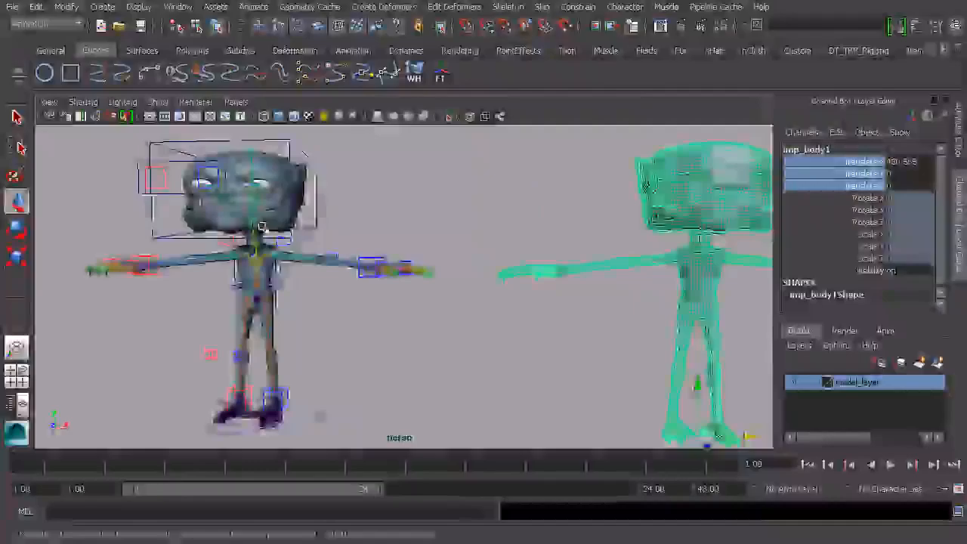
pyautogui.keyDown('alt'); pyautogui.moveTo(259, 226); pyautogui.dragTo(320, 236, button='middle'); pyautogui.keyUp('alt')
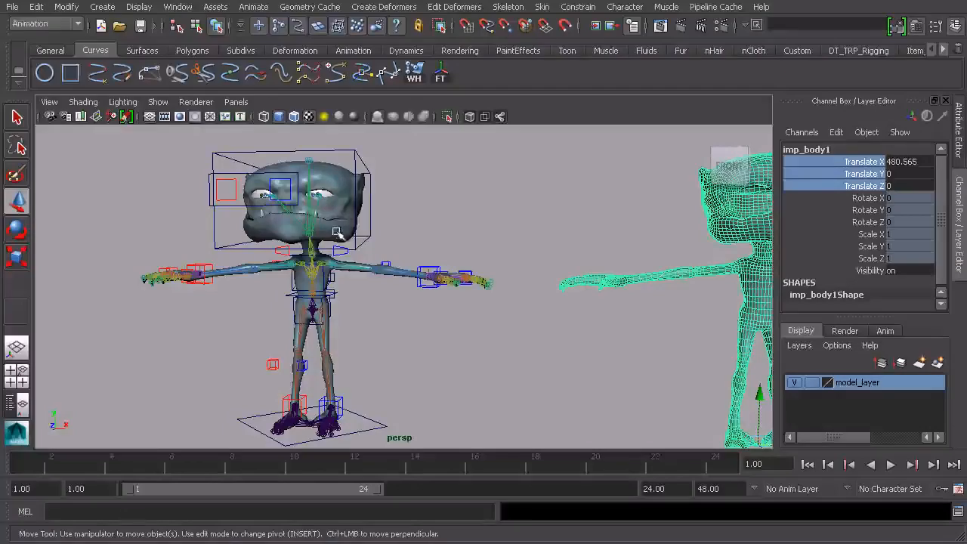
pyautogui.press('f')
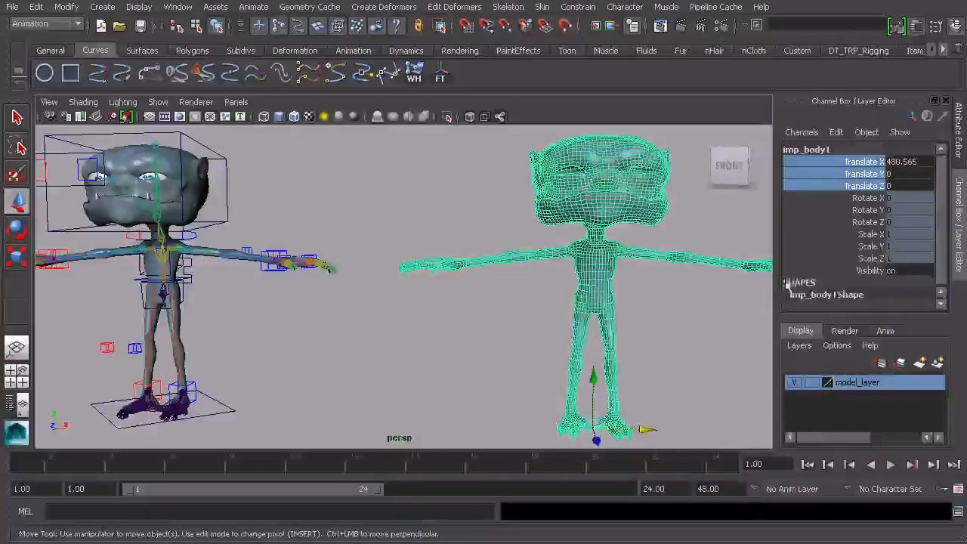
pyautogui.keyDown('alt'); pyautogui.moveTo(603, 277); pyautogui.dragTo(638, 296, button='middle'); pyautogui.keyUp('alt')
pyautogui.scroll(-3, 533, 254)
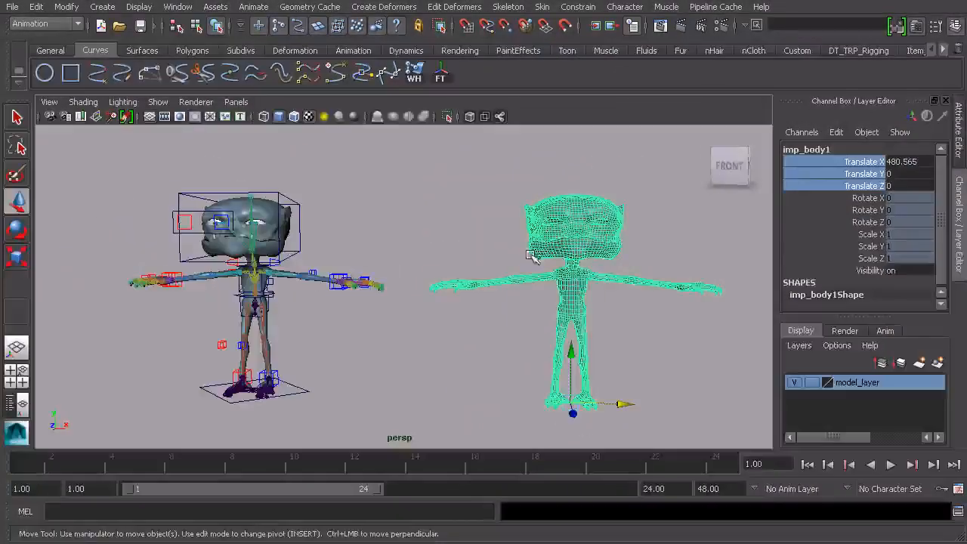
# Step: Rename the duplicated body mesh as imp_smile01
pyautogui.click(830, 161)
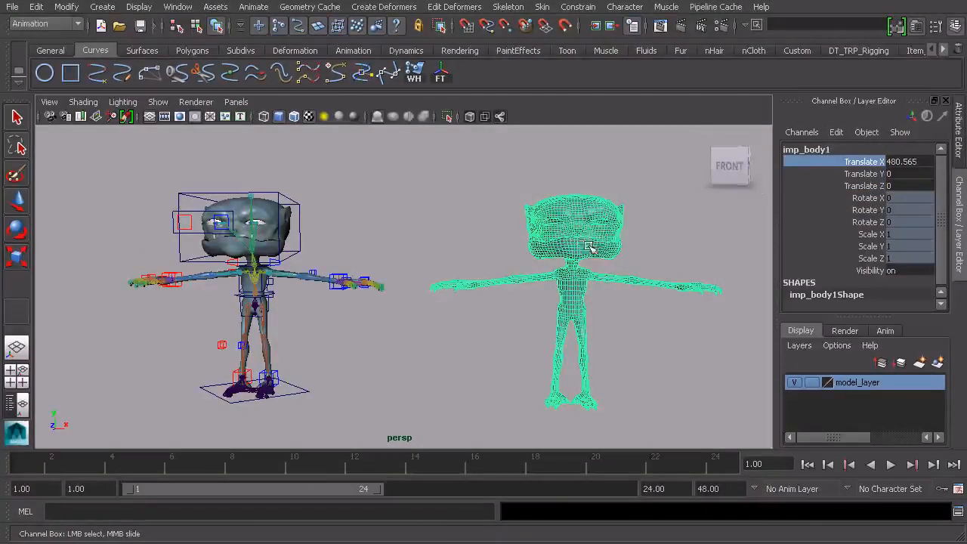
pyautogui.doubleClick(818, 150)
pyautogui.moveTo(823, 149); pyautogui.dragTo(805, 151)
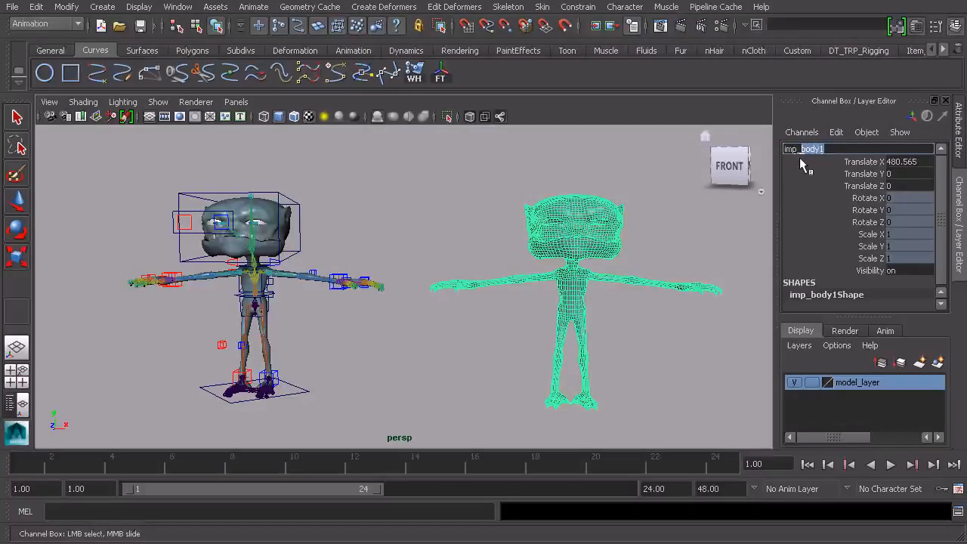
pyautogui.write('smile01')
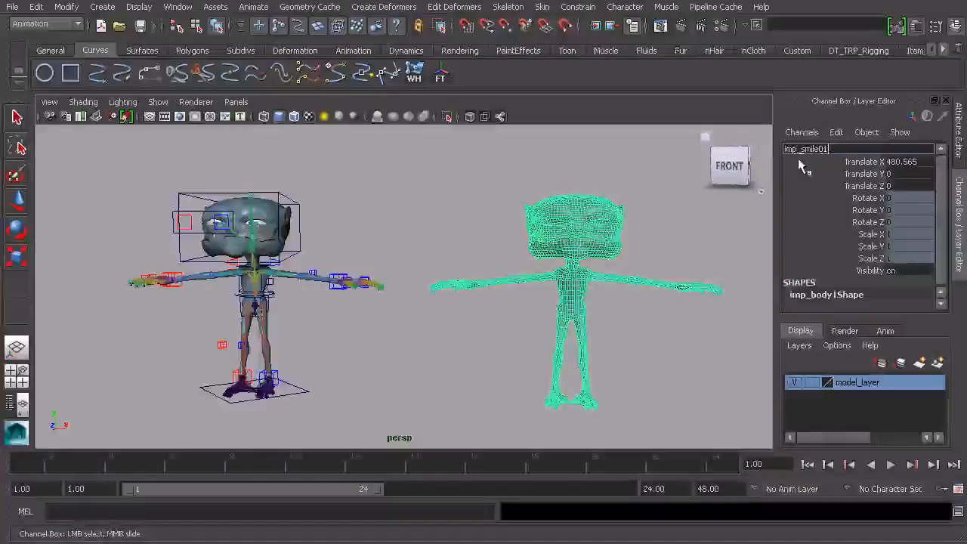
pyautogui.press('Return')
# Step: Switch the imp_smile01 mesh to component selection and select a vertex on its cheek
pyautogui.click(494, 201)
pyautogui.keyDown('alt'); pyautogui.moveTo(555, 229); pyautogui.dragTo(556, 248); pyautogui.keyUp('alt')
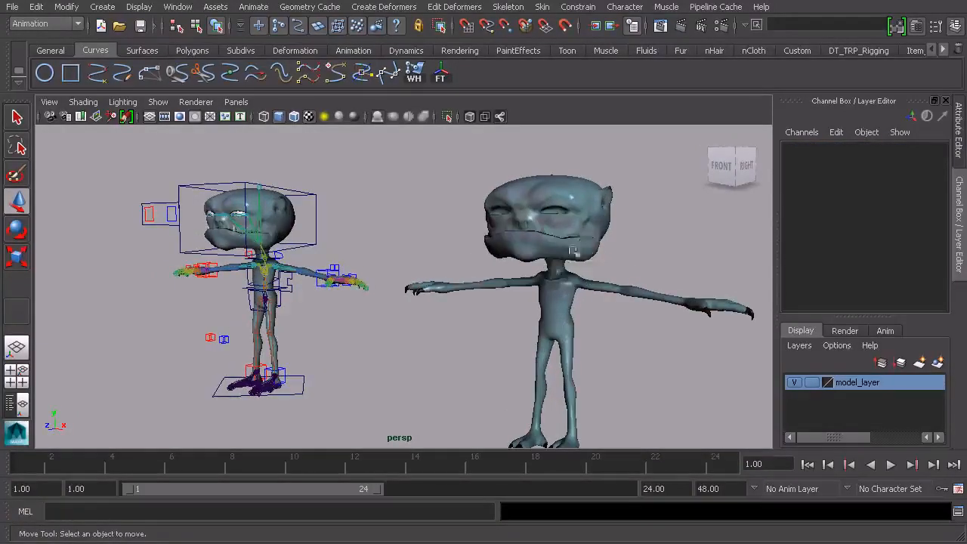
pyautogui.keyDown('alt'); pyautogui.moveTo(581, 246); pyautogui.dragTo(522, 279, button='middle'); pyautogui.keyUp('alt')
pyautogui.keyDown('alt'); pyautogui.moveTo(523, 280); pyautogui.dragTo(597, 293, button='right'); pyautogui.keyUp('alt')
pyautogui.click(561, 280)
pyautogui.keyDown('alt'); pyautogui.moveTo(599, 283); pyautogui.dragTo(528, 278, button='middle'); pyautogui.keyUp('alt')
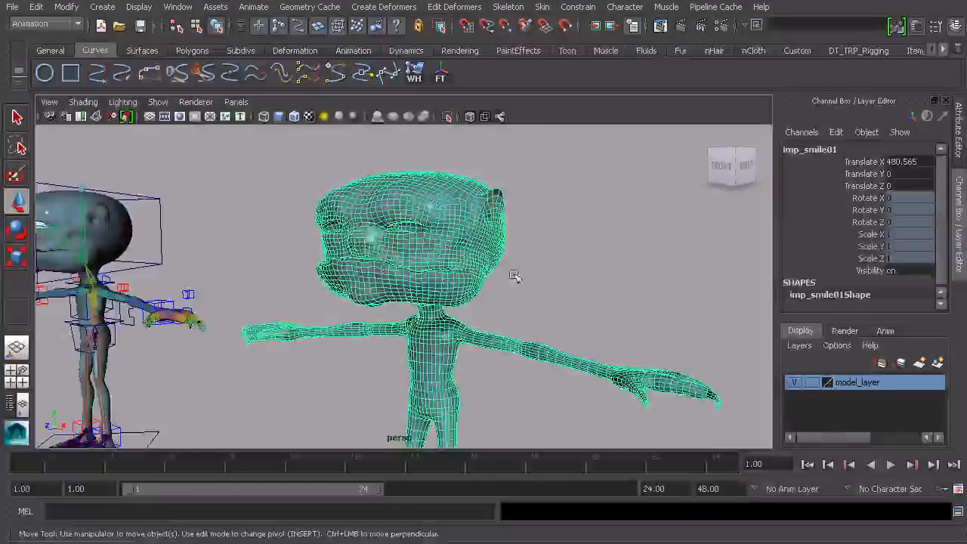
pyautogui.press('F8')
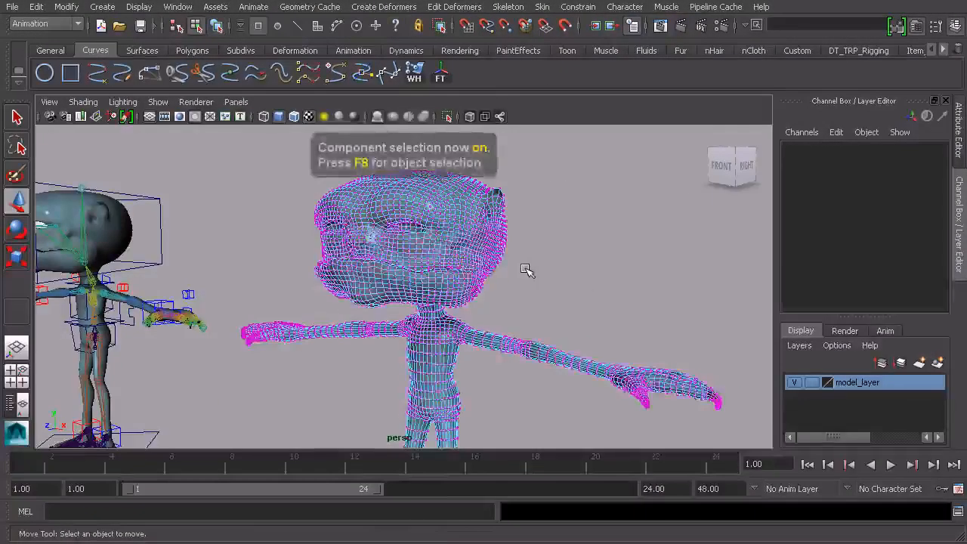
pyautogui.click(461, 270)
pyautogui.keyDown('alt'); pyautogui.moveTo(484, 273); pyautogui.dragTo(481, 283, button='middle'); pyautogui.keyUp('alt')
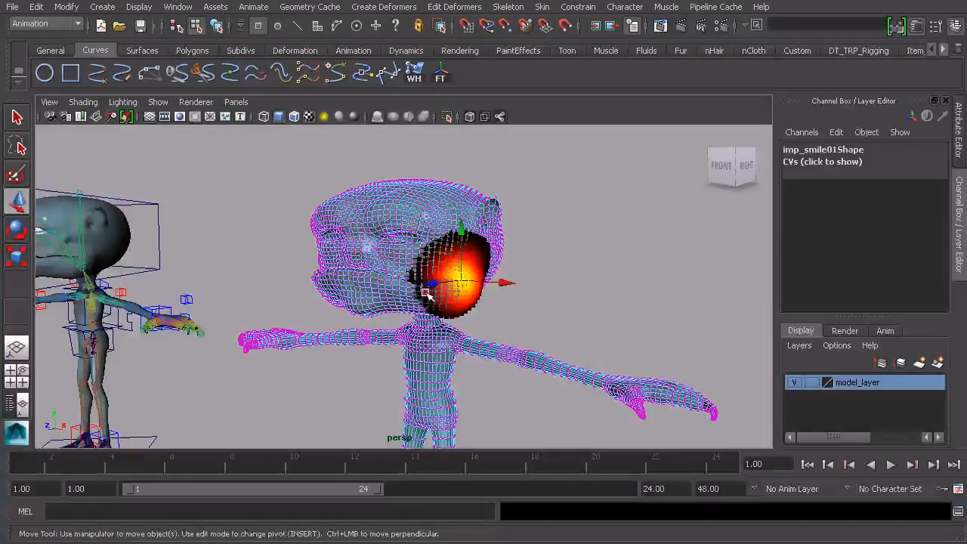
# Step: Turn off Soft Select in the Move Tool settings and select the vertices at both mouth corners of imp_smile01
pyautogui.doubleClick(19, 202)
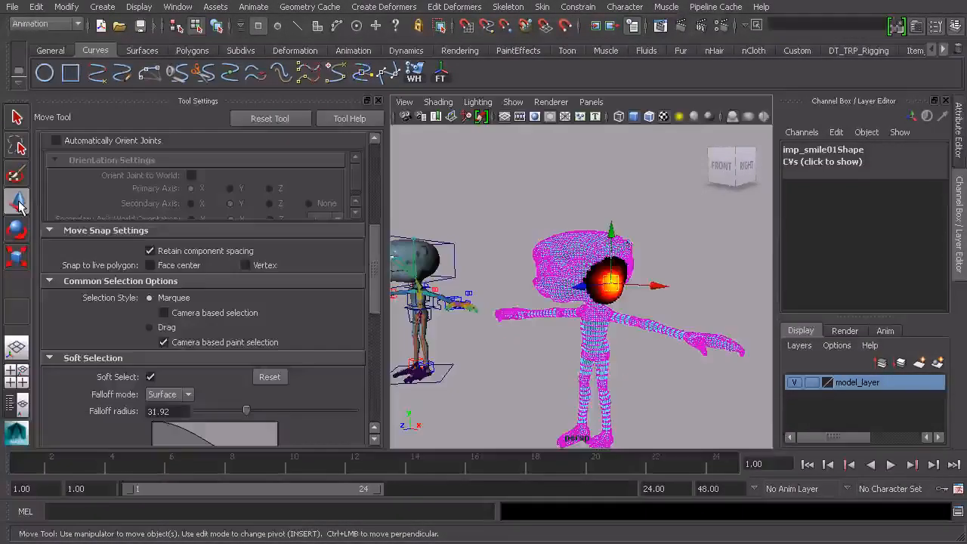
pyautogui.scroll(-1, 91, 271)
pyautogui.click(150, 331)
pyautogui.click(150, 332)
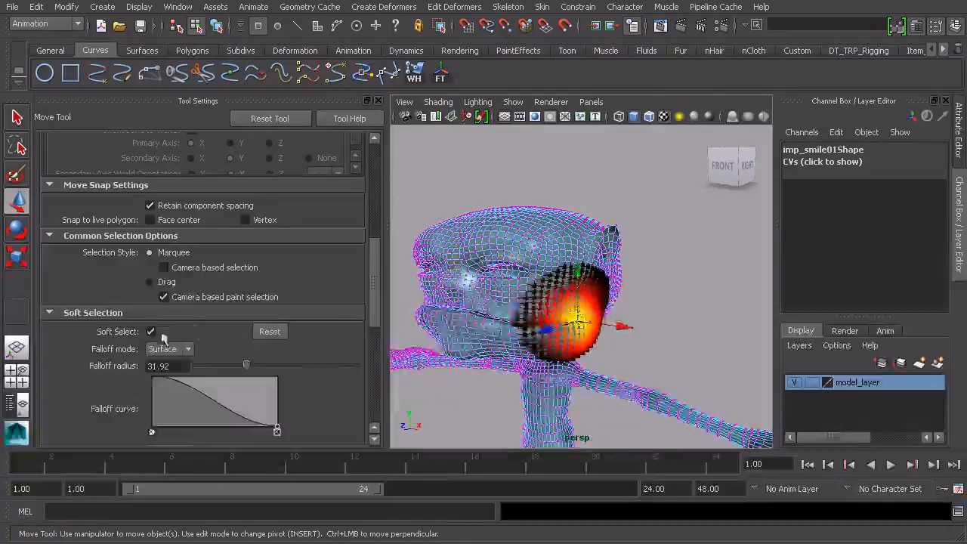
pyautogui.click(150, 331)
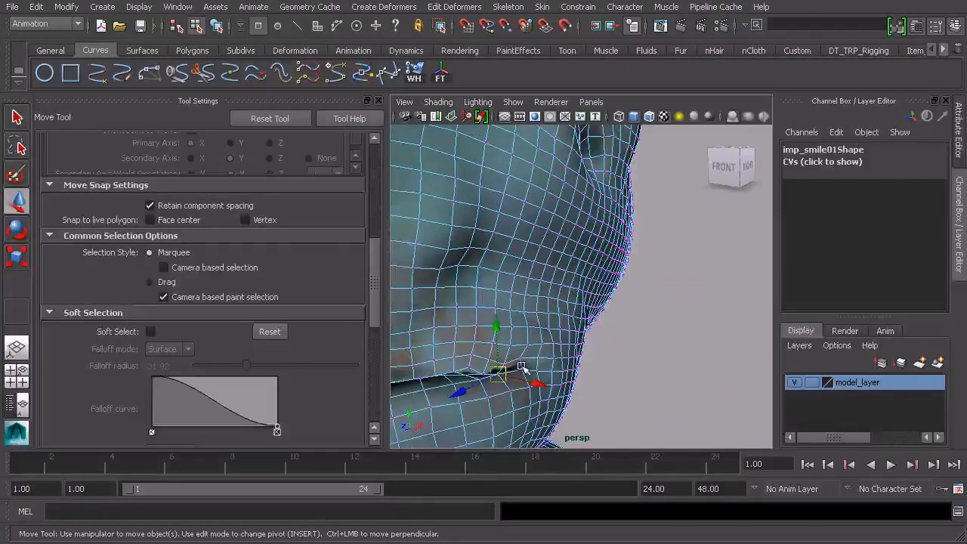
pyautogui.click(521, 366)
pyautogui.keyDown('alt'); pyautogui.moveTo(631, 367); pyautogui.dragTo(565, 368, button='right'); pyautogui.keyUp('alt')
pyautogui.keyDown('alt'); pyautogui.moveTo(565, 368); pyautogui.dragTo(665, 336); pyautogui.keyUp('alt')
pyautogui.keyDown('alt'); pyautogui.moveTo(665, 336); pyautogui.dragTo(642, 336, button='right'); pyautogui.keyUp('alt')
pyautogui.keyDown('alt'); pyautogui.moveTo(641, 336); pyautogui.dragTo(580, 309); pyautogui.keyUp('alt')
pyautogui.keyDown('alt'); pyautogui.moveTo(580, 309); pyautogui.dragTo(555, 323, button='right'); pyautogui.keyUp('alt')
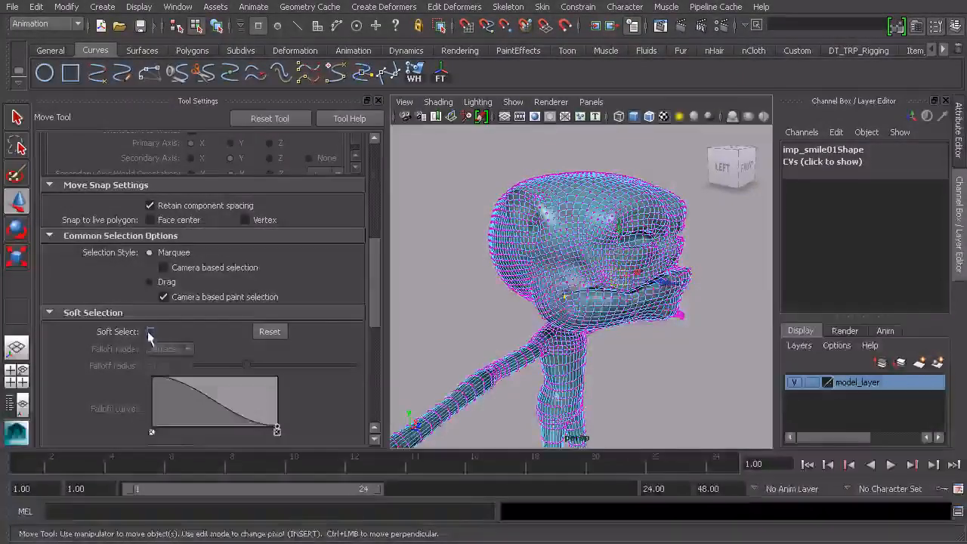
# Step: Turn Soft Select back on and set its falloff radius to about 39.23 around the mouth corners
pyautogui.click(150, 330)
pyautogui.keyDown('alt'); pyautogui.moveTo(566, 293); pyautogui.dragTo(542, 294); pyautogui.keyUp('alt')
pyautogui.keyDown('alt'); pyautogui.moveTo(542, 294); pyautogui.dragTo(599, 294, button='right'); pyautogui.keyUp('alt')
pyautogui.moveTo(246, 364); pyautogui.dragTo(268, 368)
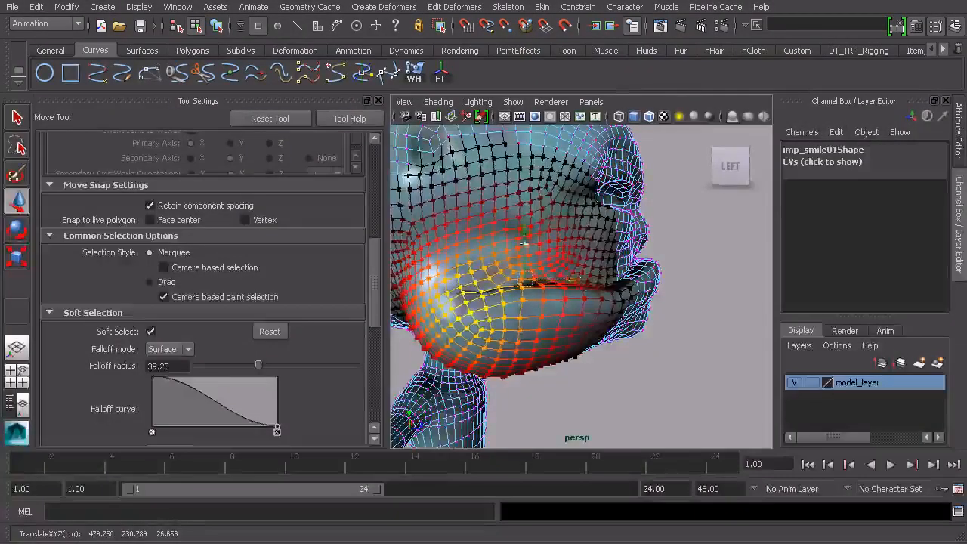
# Step: Raise the soft-selected mouth corners and rotate them to curve the mouth into a smile
pyautogui.moveTo(523, 243); pyautogui.dragTo(528, 198)
pyautogui.press('e')
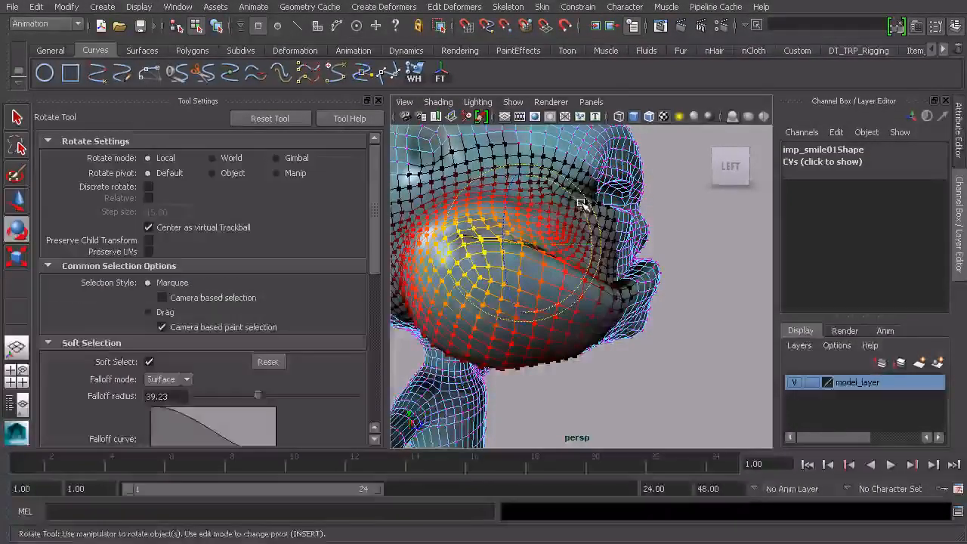
pyautogui.moveTo(580, 208); pyautogui.dragTo(595, 244)
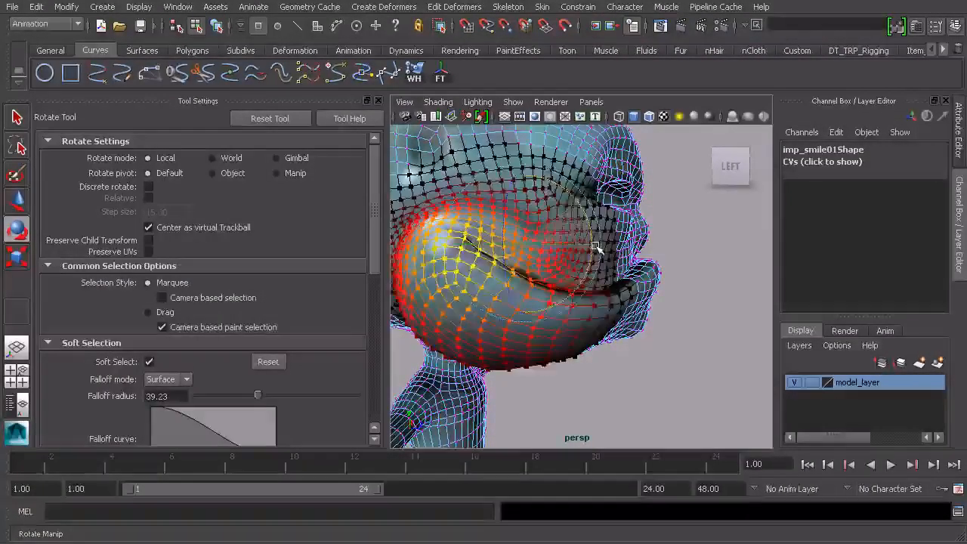
pyautogui.keyDown('alt'); pyautogui.moveTo(596, 243); pyautogui.dragTo(579, 263, button='right'); pyautogui.keyUp('alt')
pyautogui.moveTo(578, 264)
pyautogui.keyDown('alt'); pyautogui.mouseDown()
pyautogui.moveTo(522, 269)
pyautogui.moveTo(562, 271)
pyautogui.mouseUp(); pyautogui.keyUp('alt')
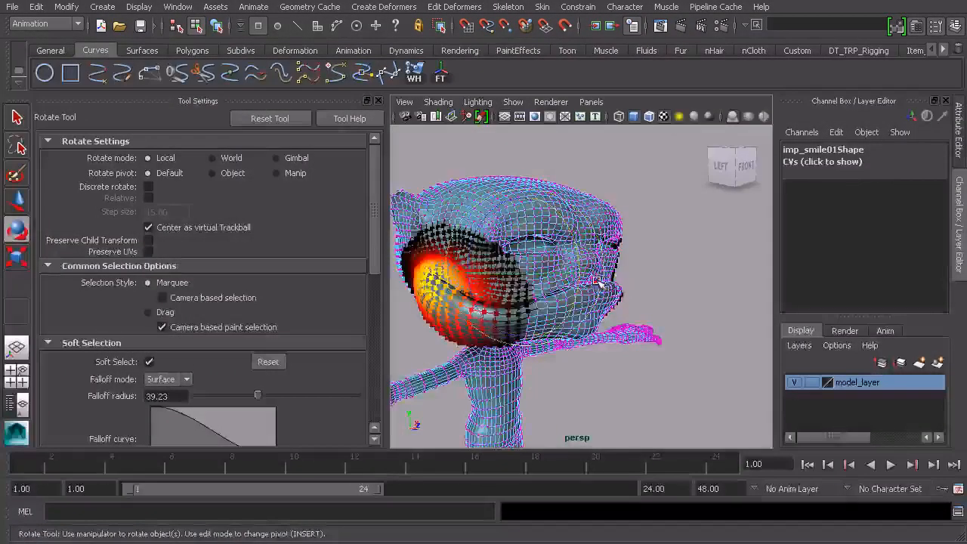
# Step: Return to object selection, deselect the mesh to check the smile, and close the tool settings
pyautogui.press('F8')
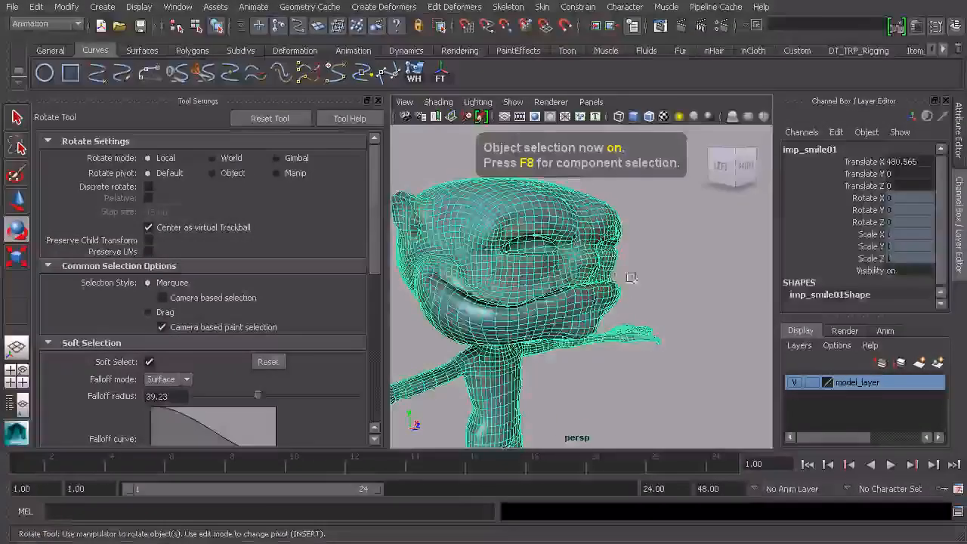
pyautogui.click(664, 268)
pyautogui.keyDown('alt'); pyautogui.moveTo(664, 267); pyautogui.dragTo(577, 302); pyautogui.keyUp('alt')
pyautogui.keyDown('alt'); pyautogui.moveTo(577, 302); pyautogui.dragTo(563, 302, button='right'); pyautogui.keyUp('alt')
pyautogui.keyDown('alt'); pyautogui.moveTo(563, 303); pyautogui.dragTo(514, 314); pyautogui.keyUp('alt')
pyautogui.keyDown('alt'); pyautogui.moveTo(514, 314); pyautogui.dragTo(603, 324, button='right'); pyautogui.keyUp('alt')
pyautogui.click(378, 101)
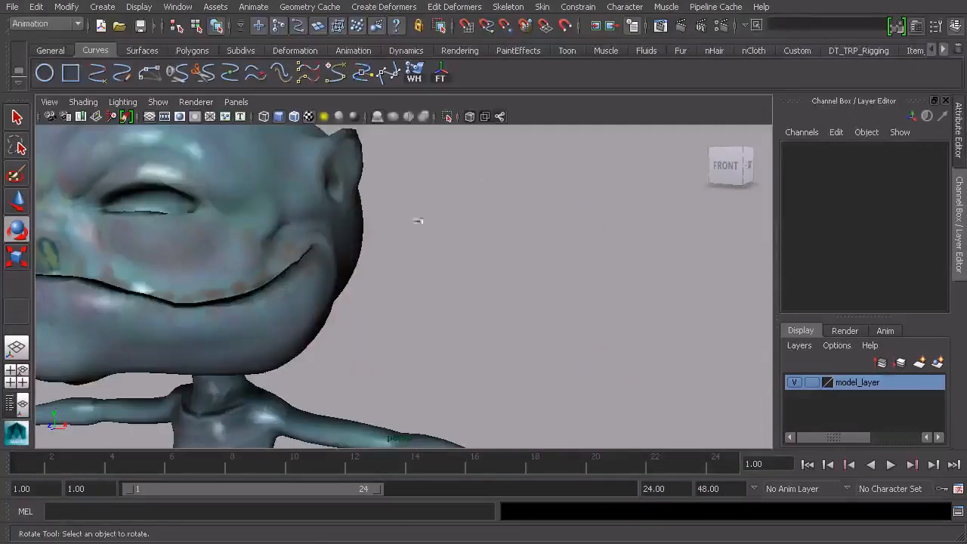
# Step: Select the imp_smile01 mesh first, and add the rigged imp_body mesh to the selection as the blend shape base
pyautogui.click(325, 246)
pyautogui.keyDown('alt'); pyautogui.moveTo(483, 302); pyautogui.dragTo(389, 309, button='right'); pyautogui.keyUp('alt')
pyautogui.keyDown('alt'); pyautogui.moveTo(388, 310); pyautogui.dragTo(499, 310); pyautogui.keyUp('alt')
pyautogui.keyDown('alt'); pyautogui.moveTo(499, 311); pyautogui.dragTo(438, 300, button='right'); pyautogui.keyUp('alt')
pyautogui.keyDown('alt'); pyautogui.moveTo(438, 300); pyautogui.dragTo(512, 280, button='middle'); pyautogui.keyUp('alt')
pyautogui.press('q')
pyautogui.keyDown('alt'); pyautogui.moveTo(300, 278); pyautogui.dragTo(425, 254, button='middle'); pyautogui.keyUp('alt')
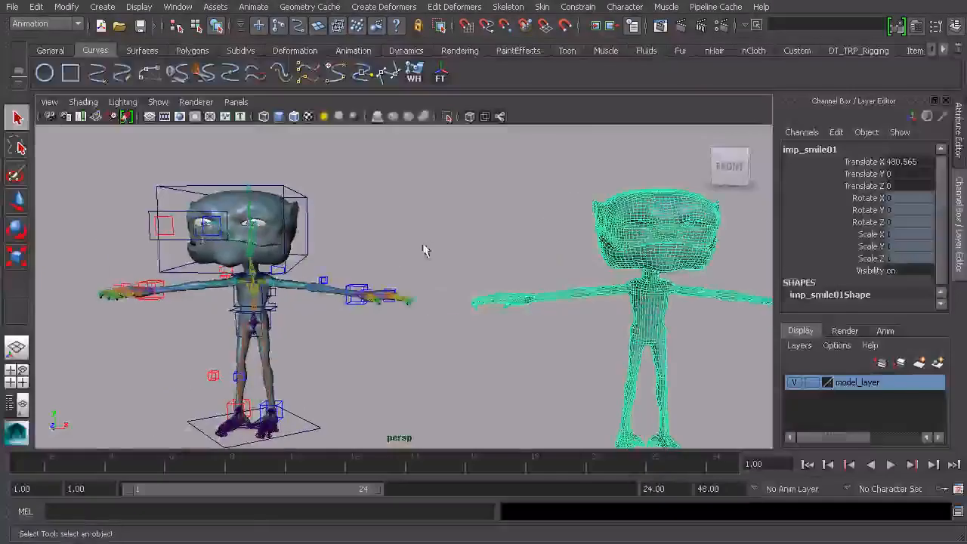
pyautogui.click(278, 244)
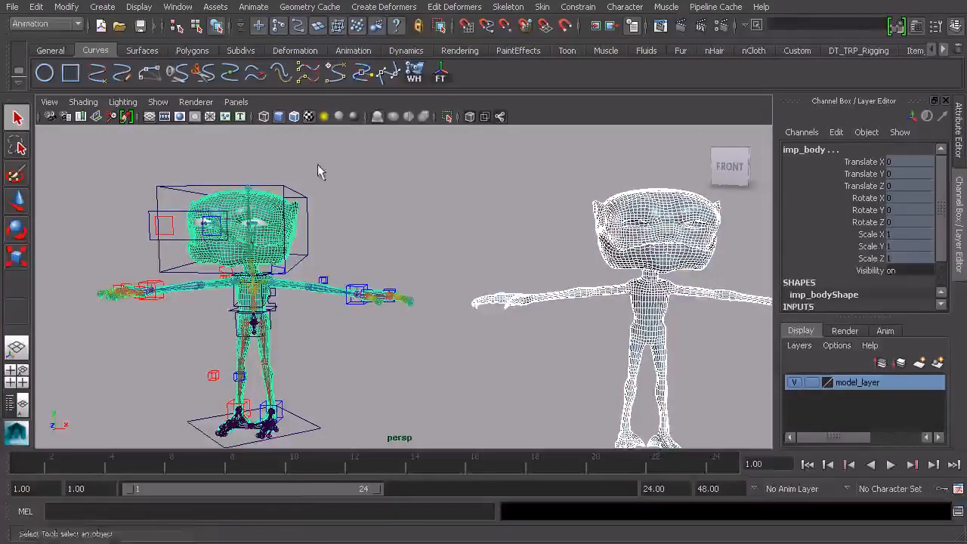
# Step: Open the Create Blend Shape options and name the BlendShape node bShp_imp01
pyautogui.click(370, 7)
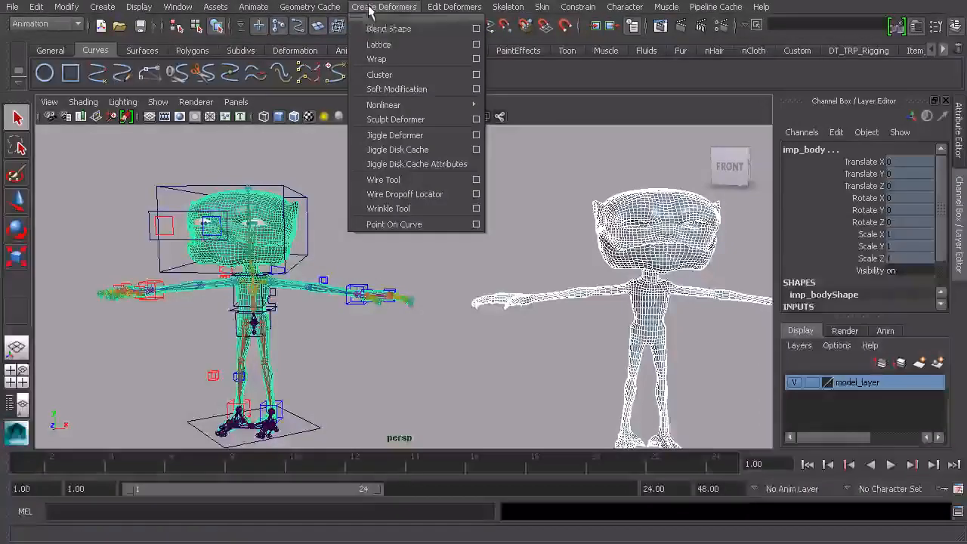
pyautogui.click(476, 29)
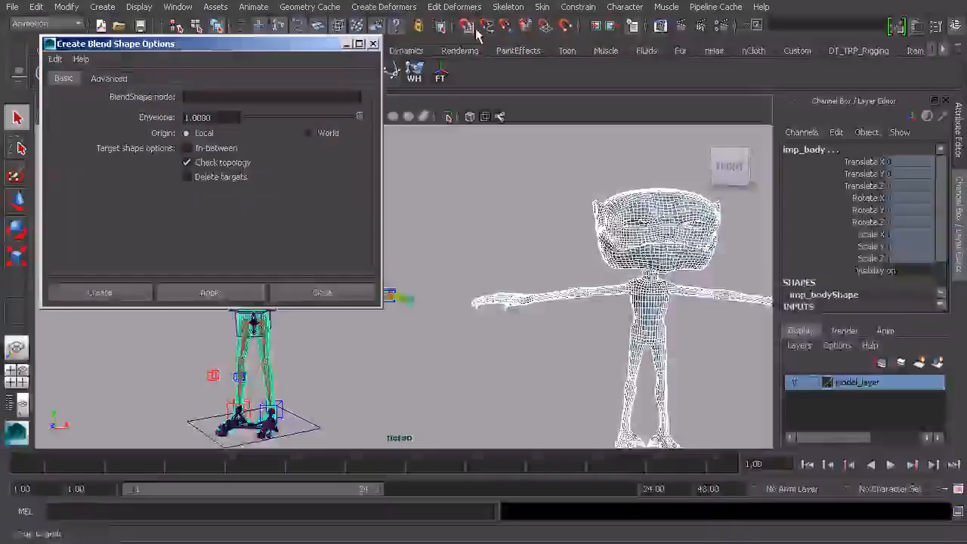
pyautogui.click(56, 62)
pyautogui.click(83, 86)
pyautogui.click(109, 78)
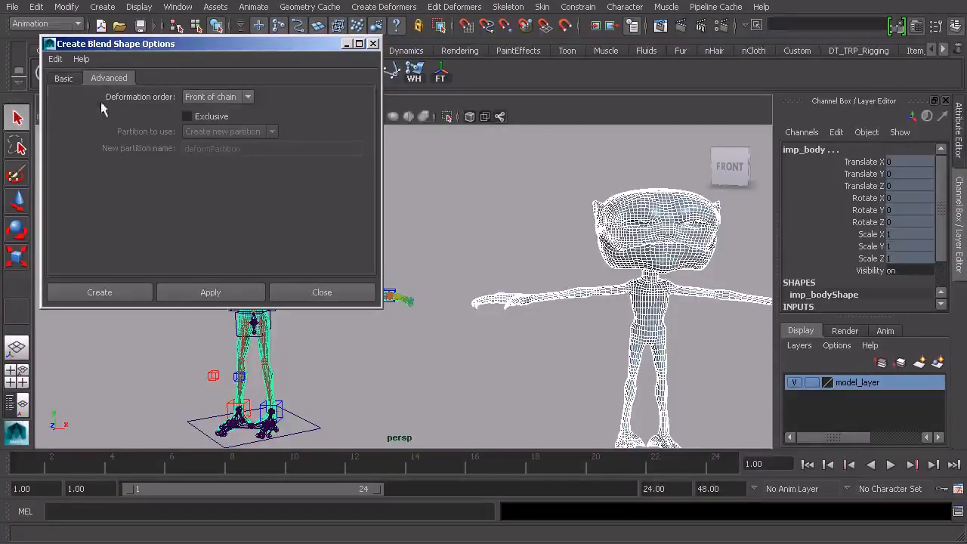
pyautogui.click(63, 80)
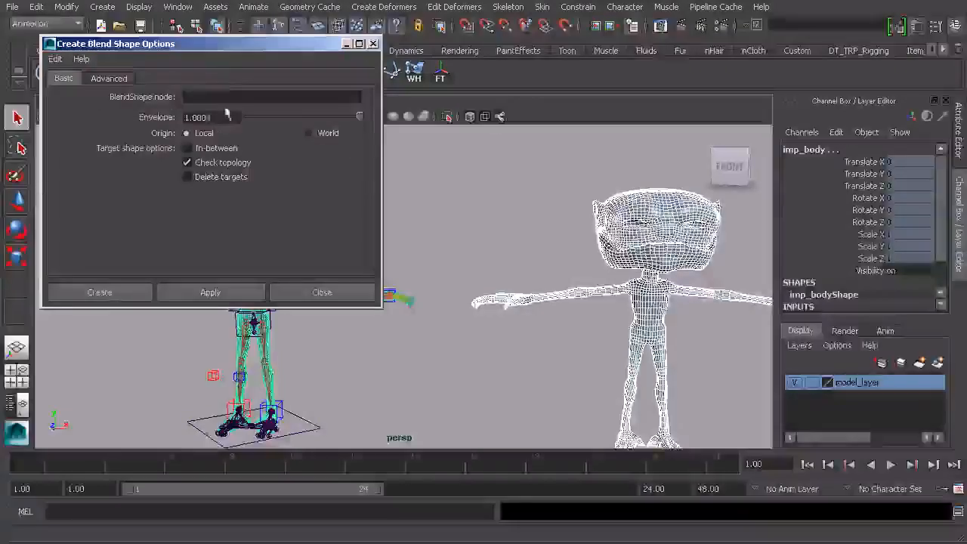
pyautogui.moveTo(228, 50); pyautogui.dragTo(273, 66)
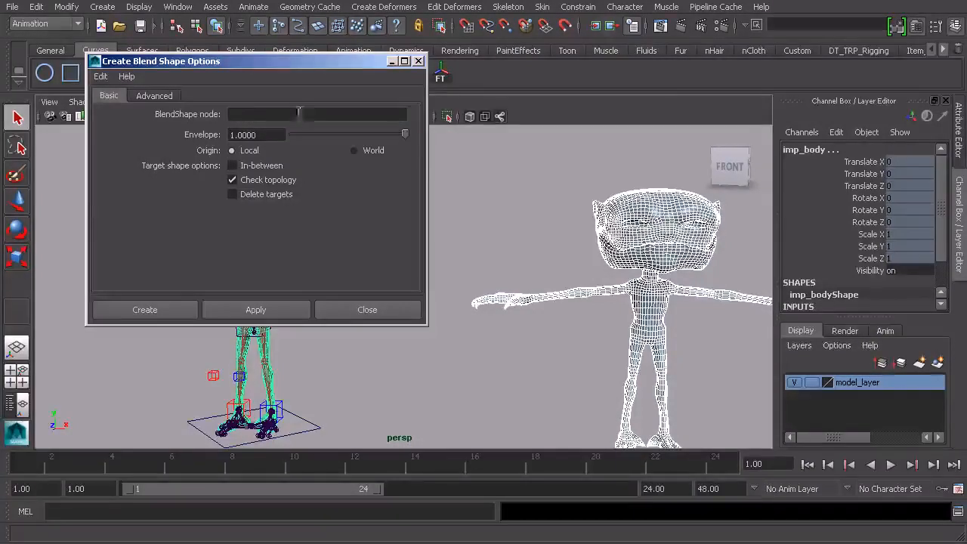
pyautogui.click(266, 115)
pyautogui.write('bShp_imp01')
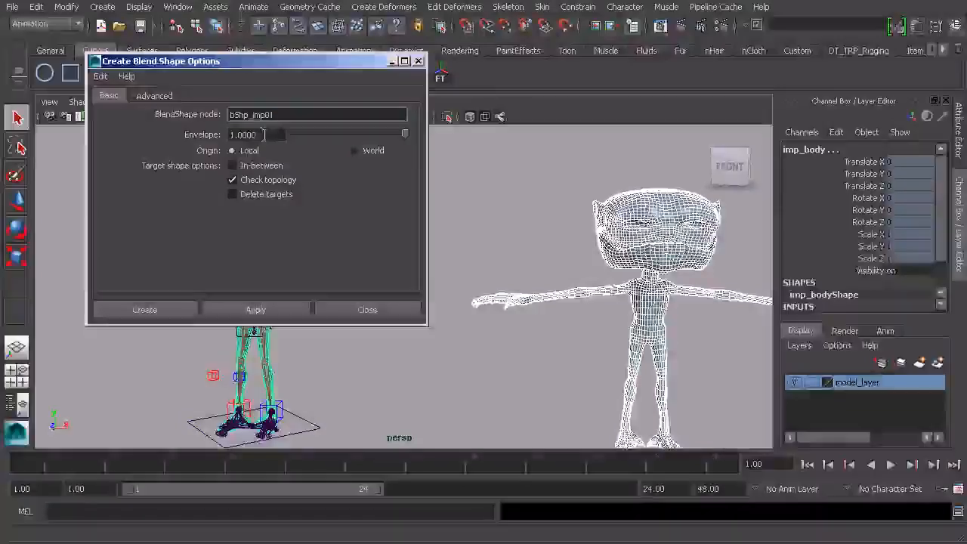
# Step: Set the blend shape's deformation order to Default and create the blend shape on the body
pyautogui.click(157, 95)
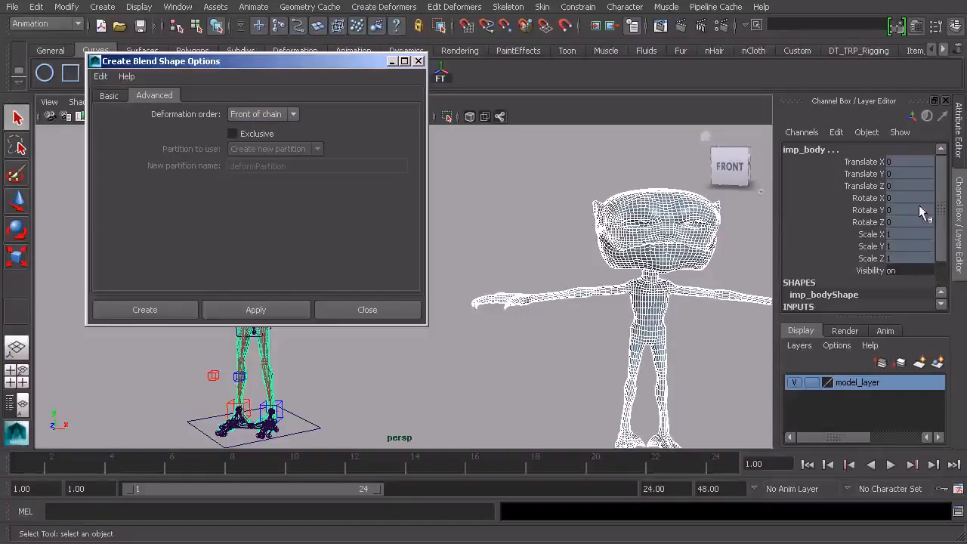
pyautogui.scroll(-3, 917, 223)
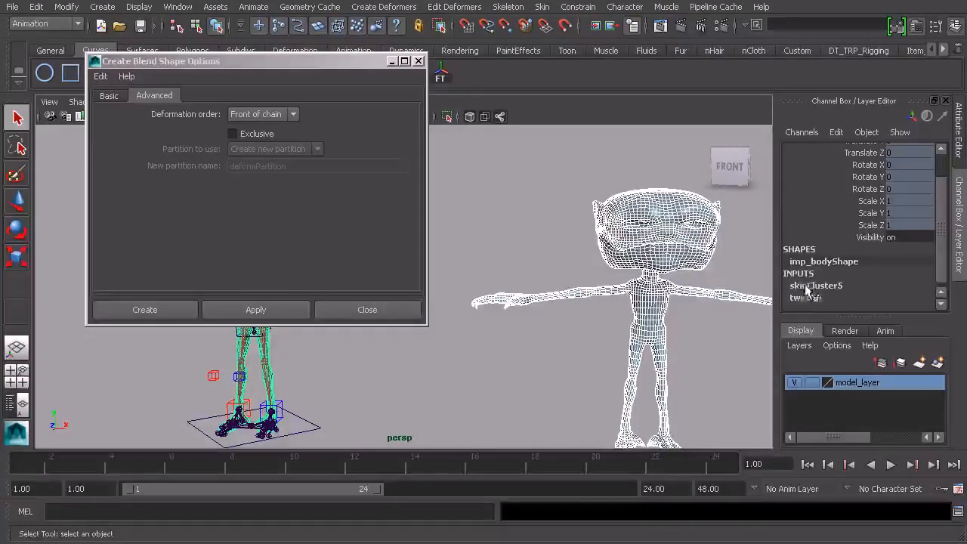
pyautogui.click(260, 115)
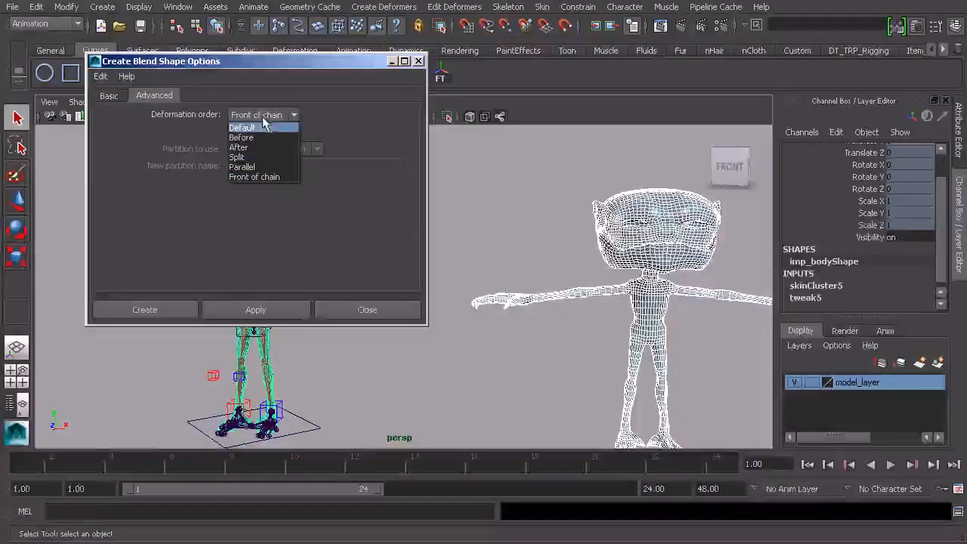
pyautogui.click(262, 127)
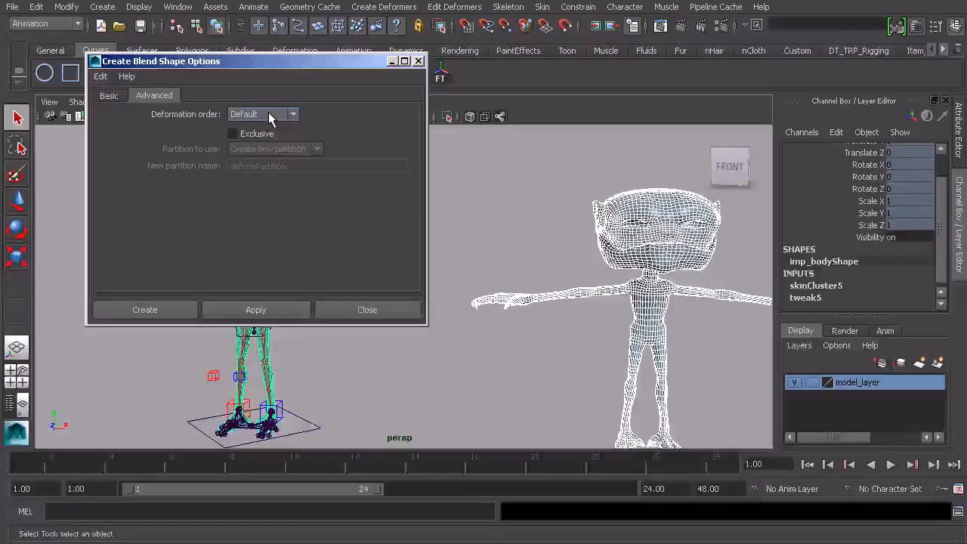
pyautogui.click(268, 112)
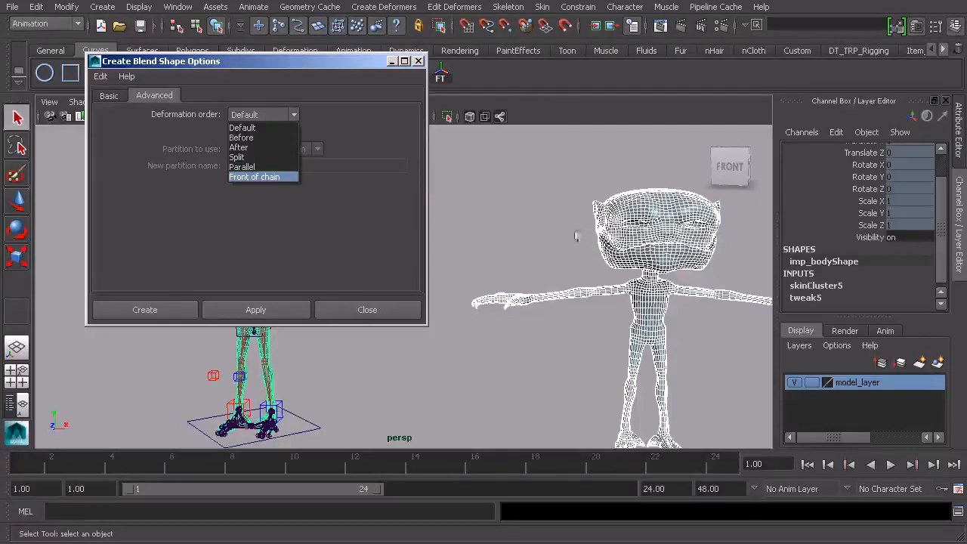
pyautogui.click(254, 176)
pyautogui.click(267, 115)
pyautogui.click(246, 129)
pyautogui.click(145, 310)
# Step: Test the smile target by sliding the imp_smile01 weight of bShp_imp01 back and forth, leaving it at 1
pyautogui.keyDown('alt'); pyautogui.moveTo(360, 317); pyautogui.dragTo(350, 242); pyautogui.keyUp('alt')
pyautogui.keyDown('alt'); pyautogui.moveTo(351, 242); pyautogui.dragTo(453, 265, button='middle'); pyautogui.keyUp('alt')
pyautogui.click(392, 251)
pyautogui.keyDown('alt'); pyautogui.moveTo(453, 265); pyautogui.dragTo(474, 272); pyautogui.keyUp('alt')
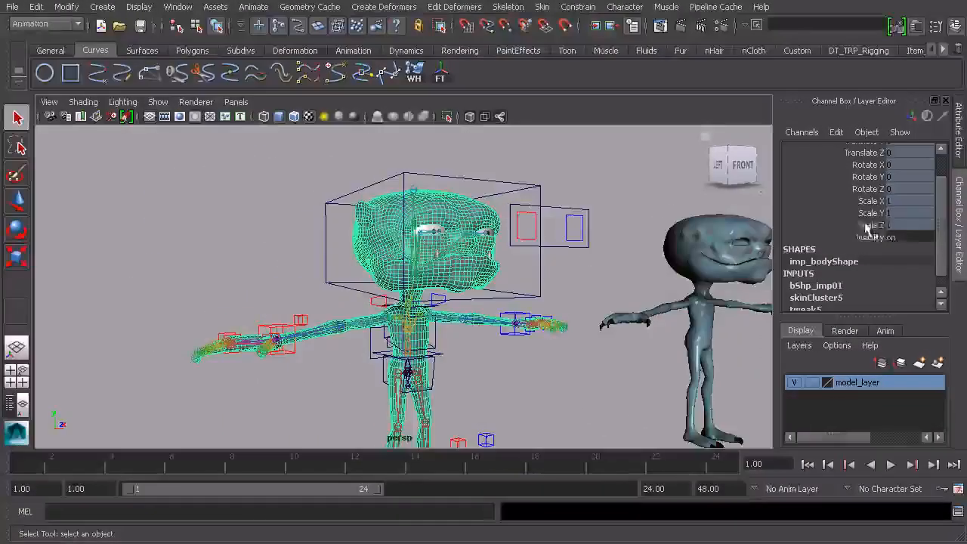
pyautogui.scroll(-1, 929, 274)
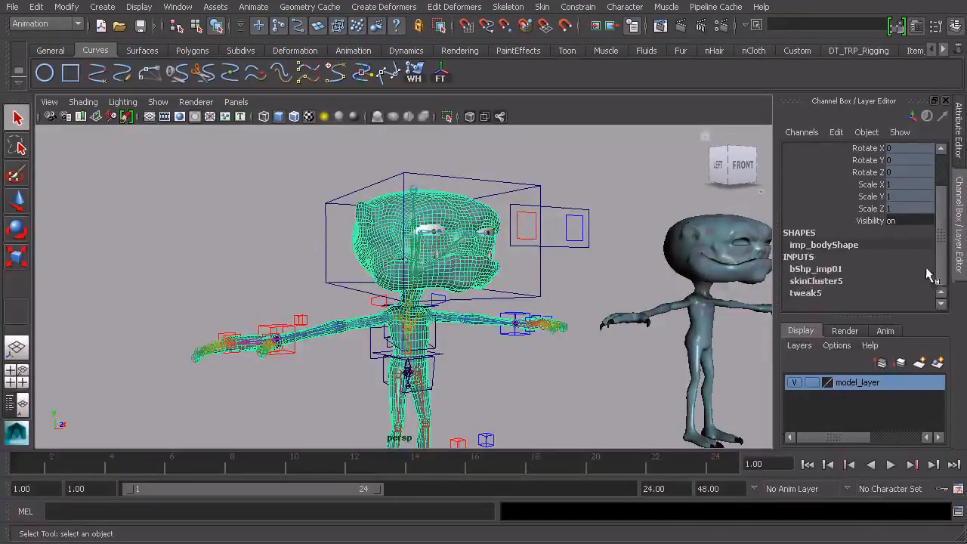
pyautogui.click(830, 270)
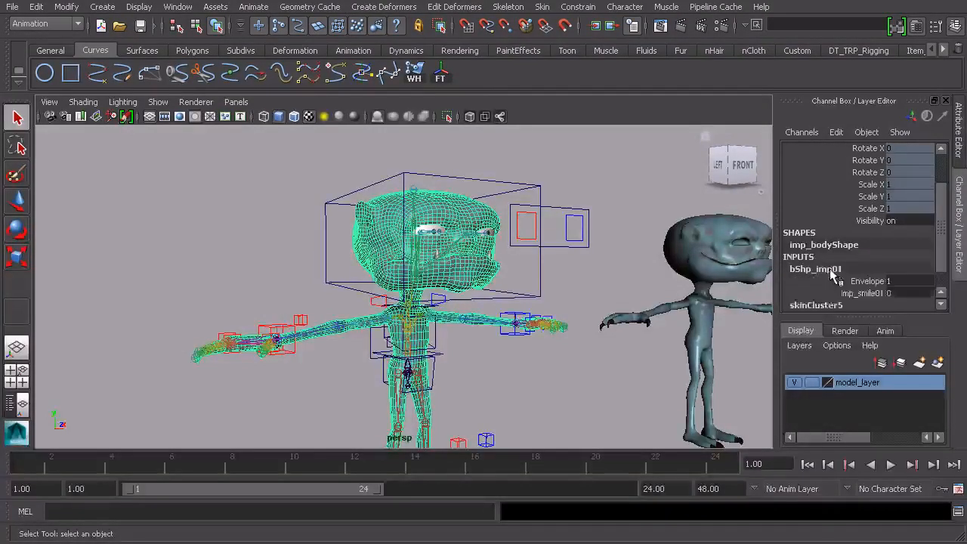
pyautogui.click(863, 293)
pyautogui.scroll(3, 463, 290)
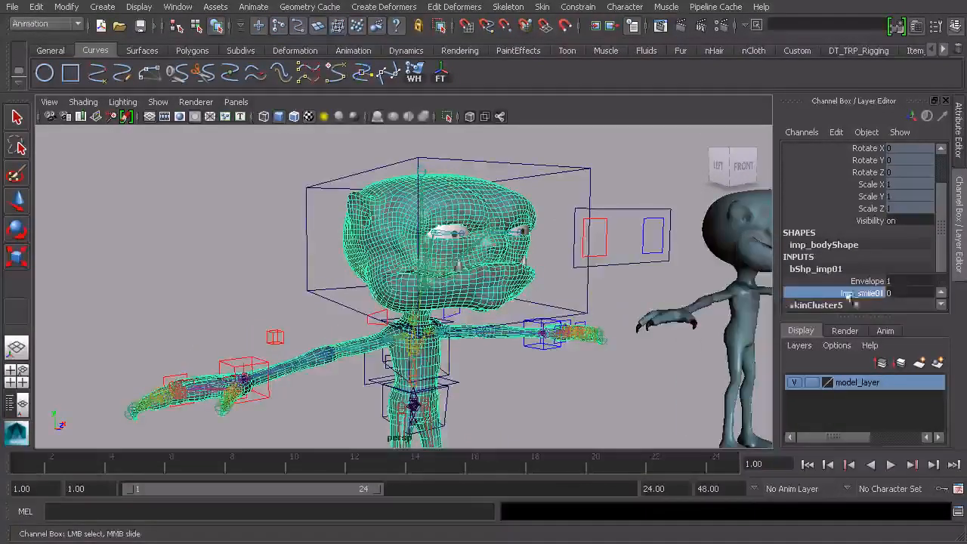
pyautogui.moveTo(586, 296); pyautogui.dragTo(527, 306, button='middle')
pyautogui.moveTo(639, 323); pyautogui.dragTo(527, 308, button='middle')
pyautogui.moveTo(638, 325); pyautogui.dragTo(595, 323, button='middle')
pyautogui.moveTo(515, 308); pyautogui.dragTo(632, 323, button='middle')
# Step: Select the anim_head01 control and rotate the head to test how the smile behaves with the rig, and deselect it
pyautogui.keyDown('alt'); pyautogui.moveTo(618, 310); pyautogui.dragTo(542, 296); pyautogui.keyUp('alt')
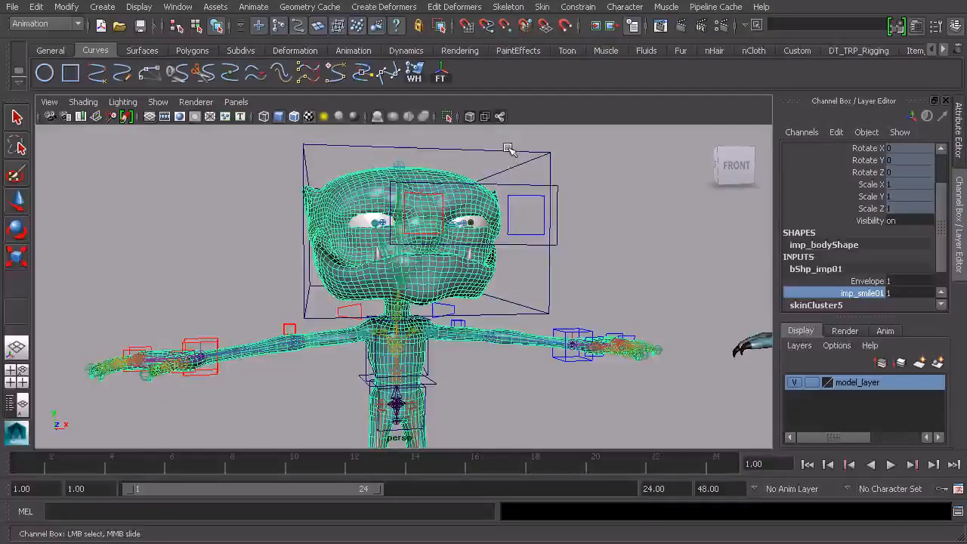
pyautogui.press('5')
pyautogui.click(551, 185)
pyautogui.keyDown('alt'); pyautogui.moveTo(552, 185); pyautogui.dragTo(468, 306); pyautogui.keyUp('alt')
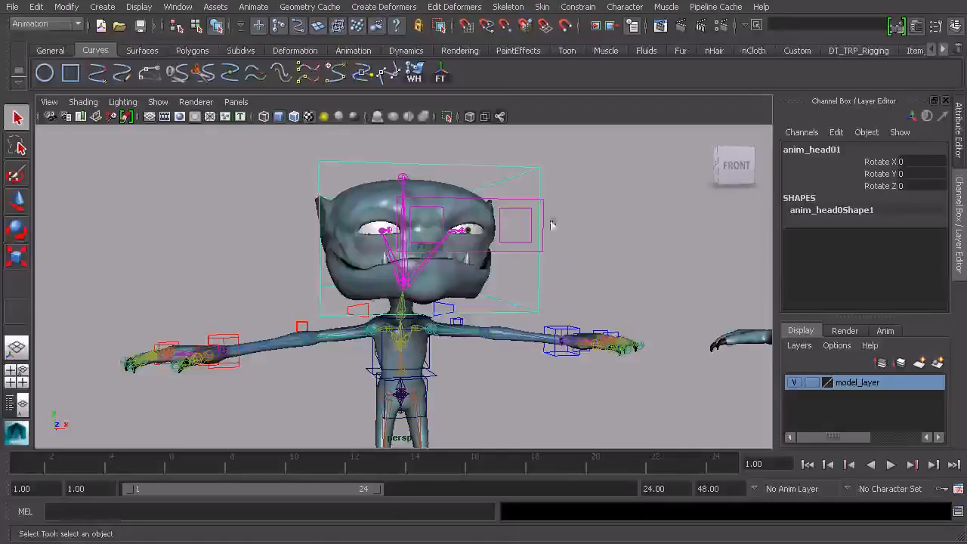
pyautogui.press('e')
pyautogui.moveTo(441, 271); pyautogui.dragTo(441, 234)
pyautogui.moveTo(415, 266); pyautogui.dragTo(447, 239)
pyautogui.click(566, 182)
pyautogui.keyDown('alt'); pyautogui.moveTo(527, 197); pyautogui.dragTo(549, 213); pyautogui.keyUp('alt')
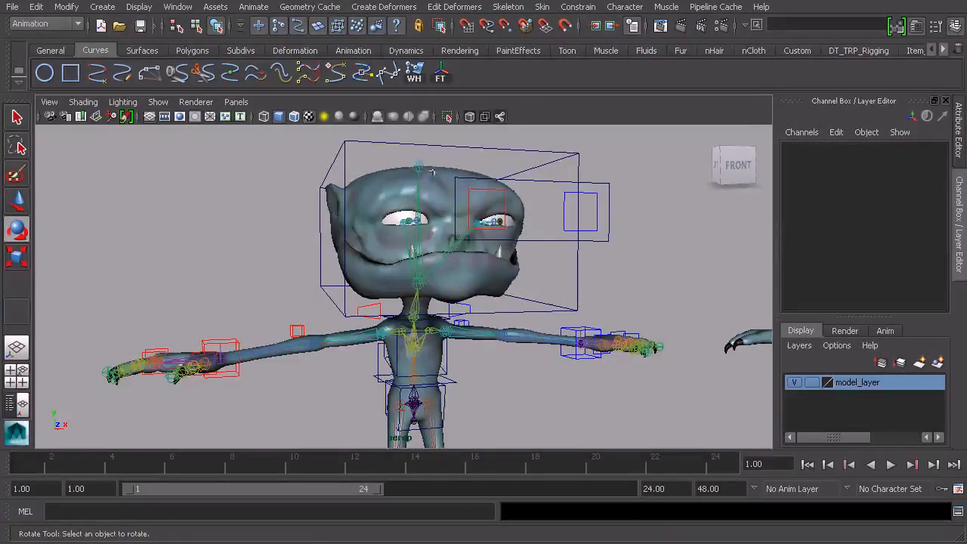
# Step: Select the rigged body mesh and set the imp_smile01 weight of bShp_imp01 to 0
pyautogui.click(425, 165)
pyautogui.scroll(-3, 854, 274)
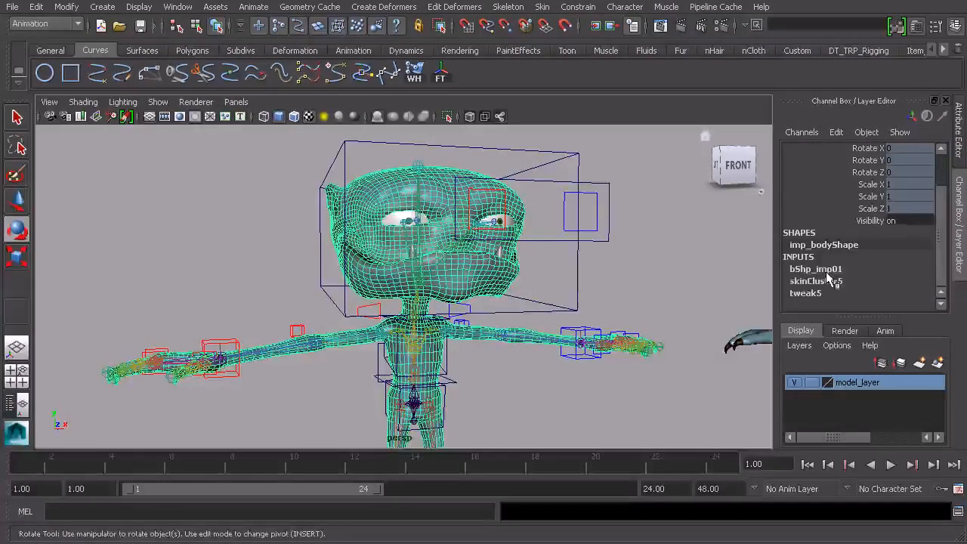
pyautogui.click(825, 271)
pyautogui.doubleClick(909, 293)
pyautogui.write('0')
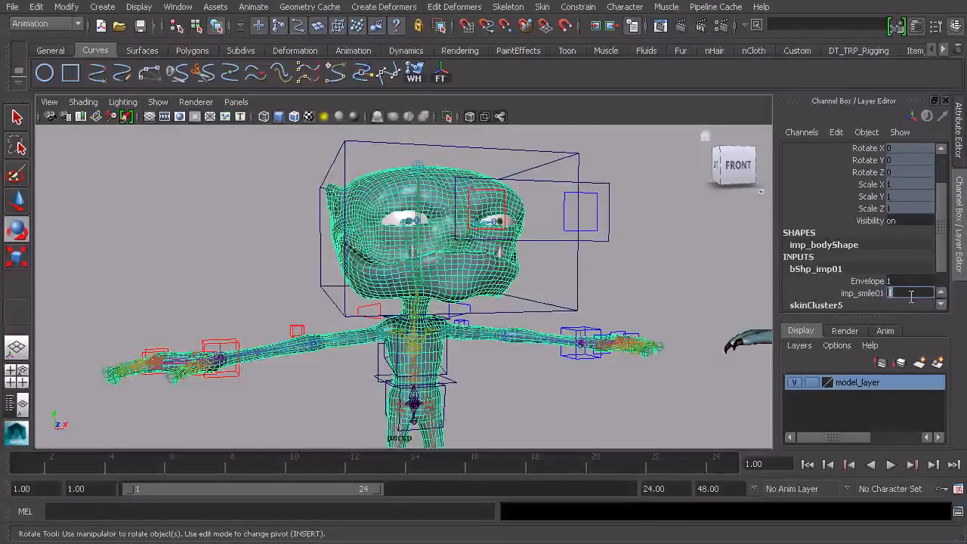
pyautogui.press('Return')
# Step: Open the list of input operations for imp_body, reorder bShp_imp01 below skinCluster5, and close the list
pyautogui.keyDown('alt'); pyautogui.moveTo(541, 222); pyautogui.dragTo(555, 218, button='middle'); pyautogui.keyUp('alt')
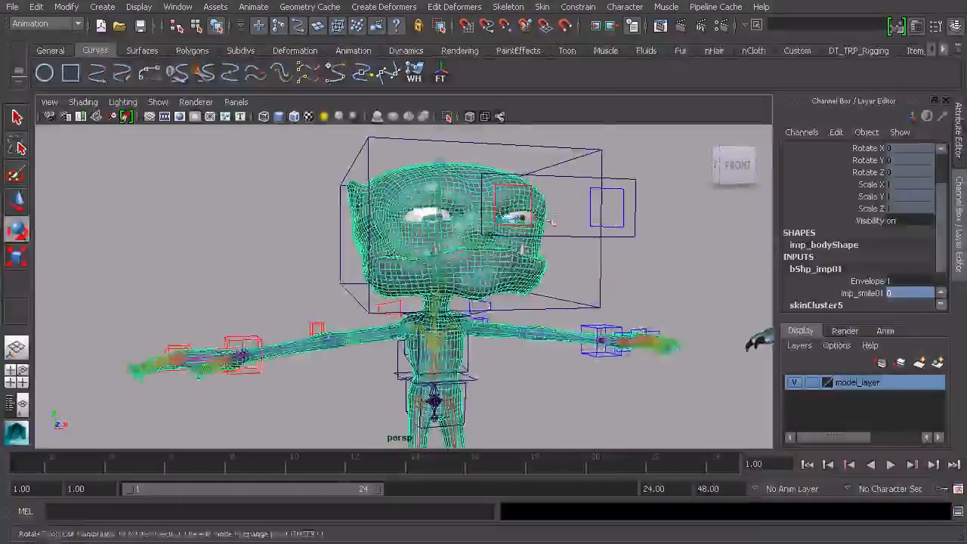
pyautogui.click(595, 27)
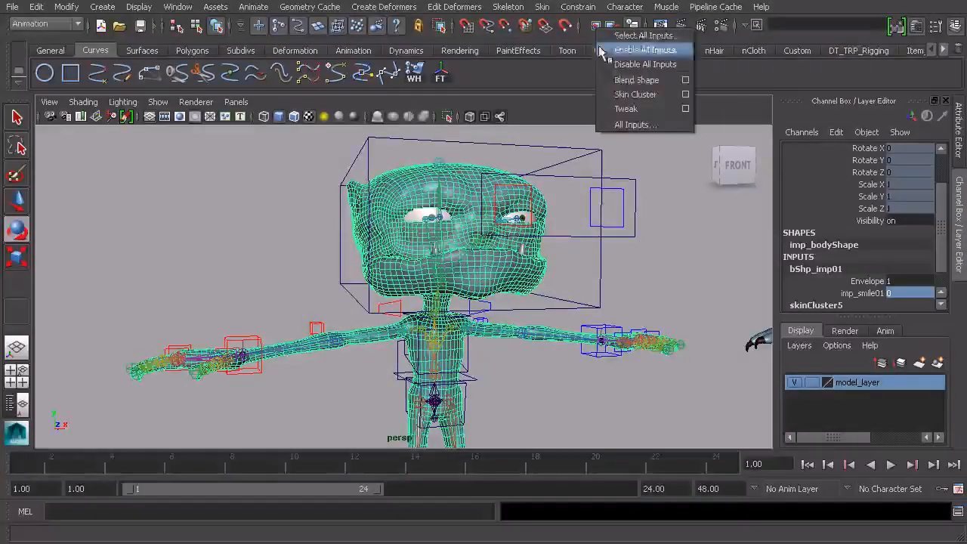
pyautogui.click(632, 125)
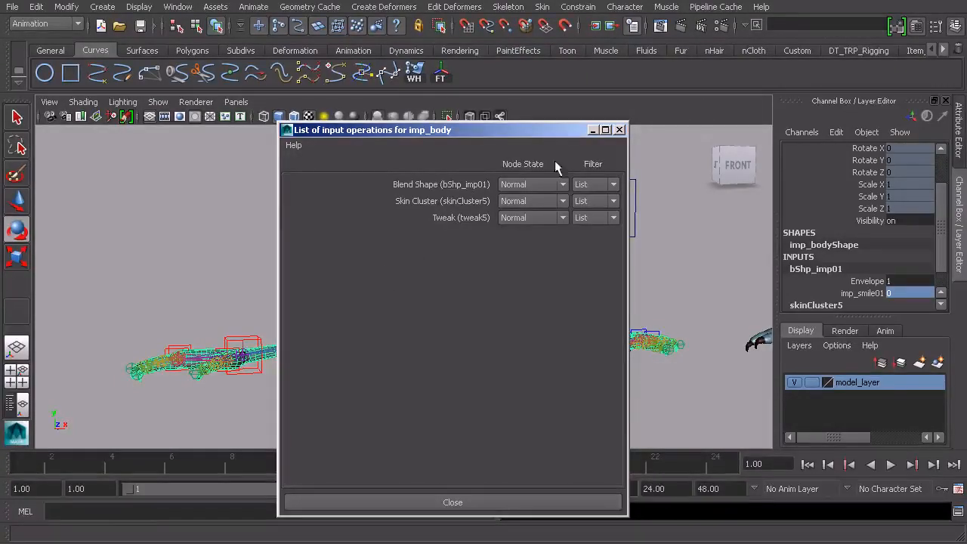
pyautogui.click(618, 130)
pyautogui.moveTo(390, 175); pyautogui.dragTo(494, 423, button='right')
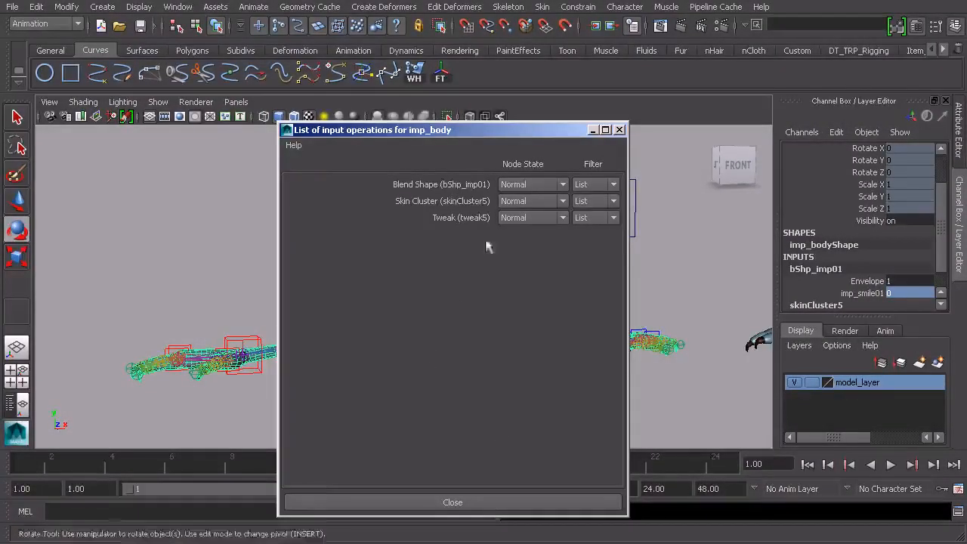
pyautogui.moveTo(477, 132); pyautogui.dragTo(251, 92)
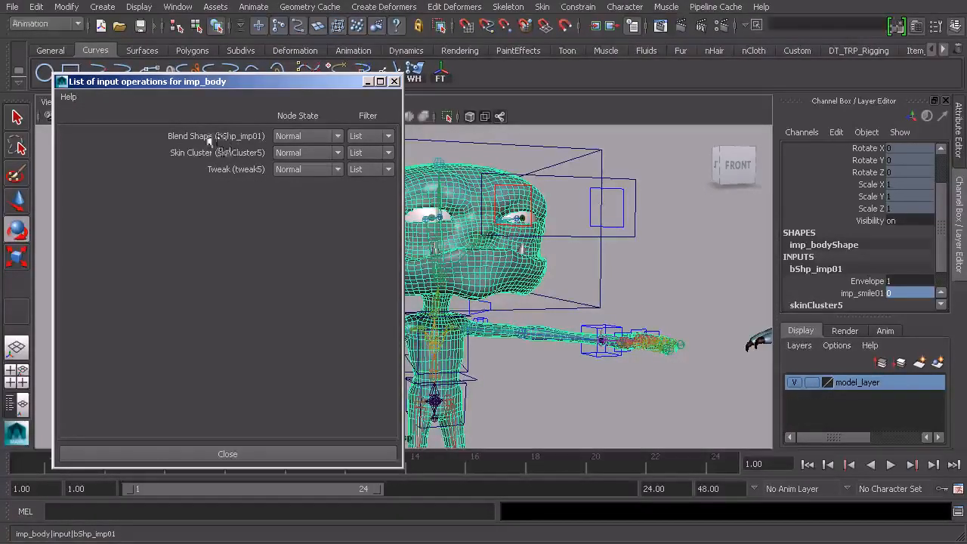
pyautogui.moveTo(213, 136); pyautogui.dragTo(213, 154, button='middle')
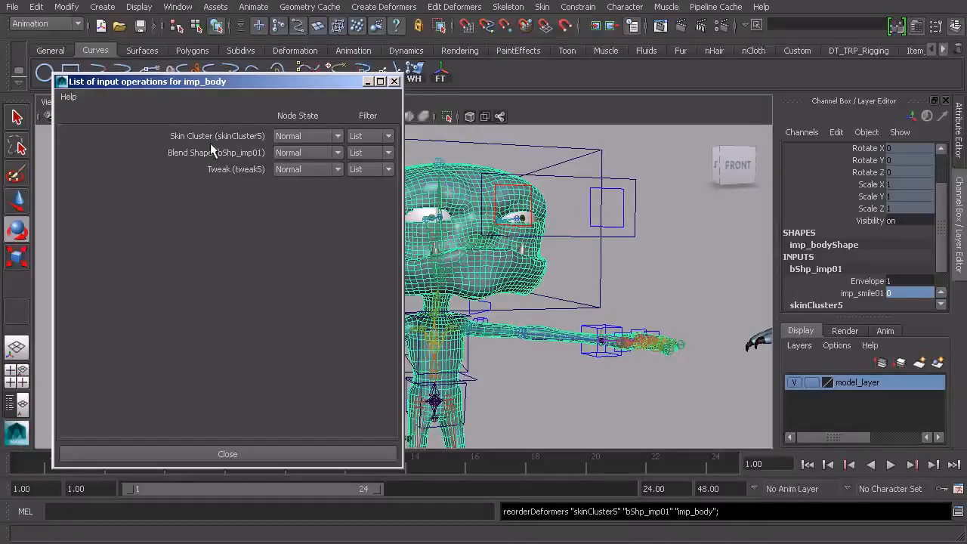
pyautogui.click(393, 81)
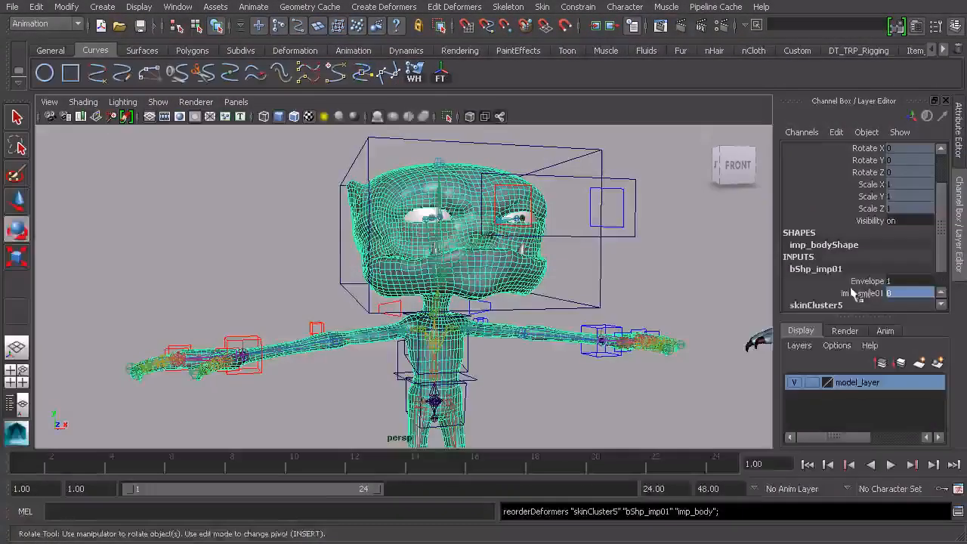
# Step: Refresh the body's channels and raise the imp_smile01 weight of the reordered bShp_imp01 to 1 to test the smile on the turned head
pyautogui.click(857, 293)
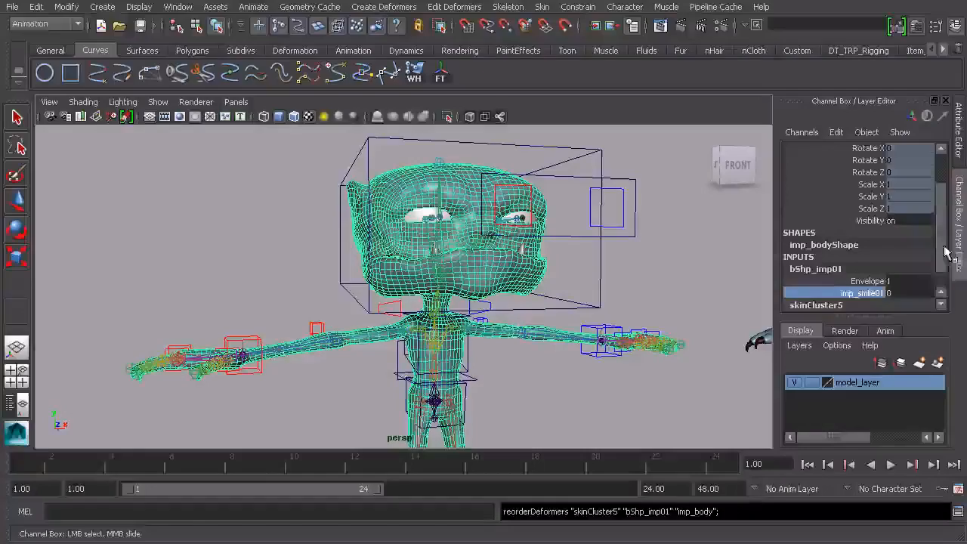
pyautogui.scroll(-1, 942, 251)
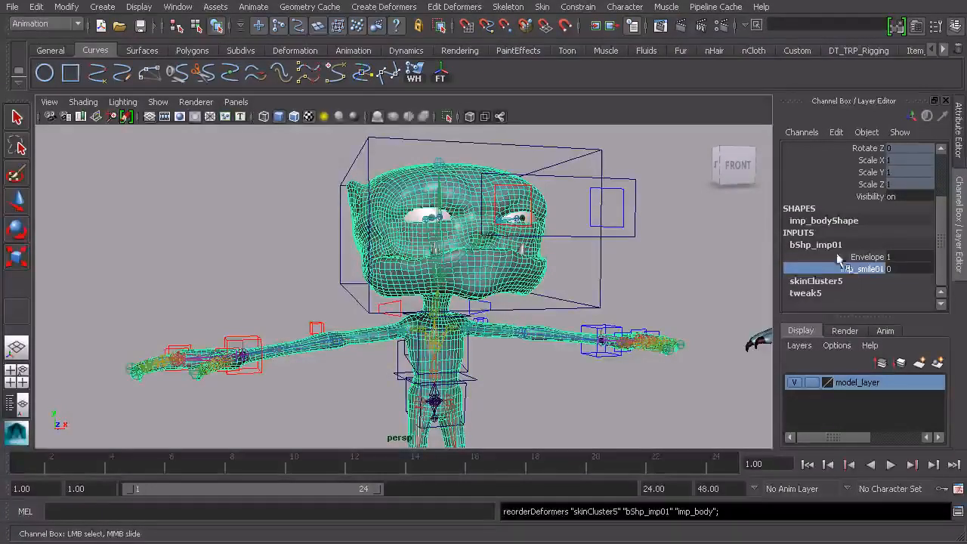
pyautogui.moveTo(536, 268); pyautogui.dragTo(539, 267, button='middle')
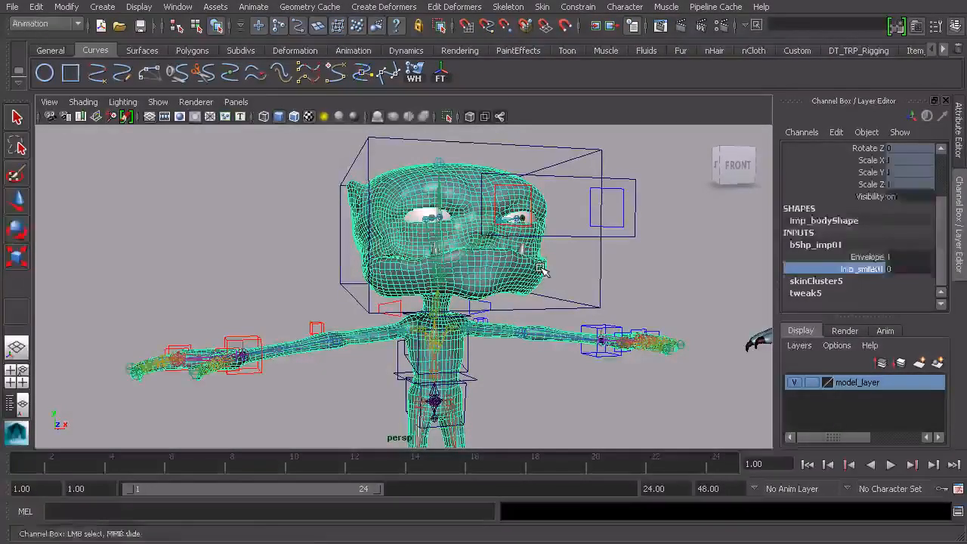
pyautogui.press('e')
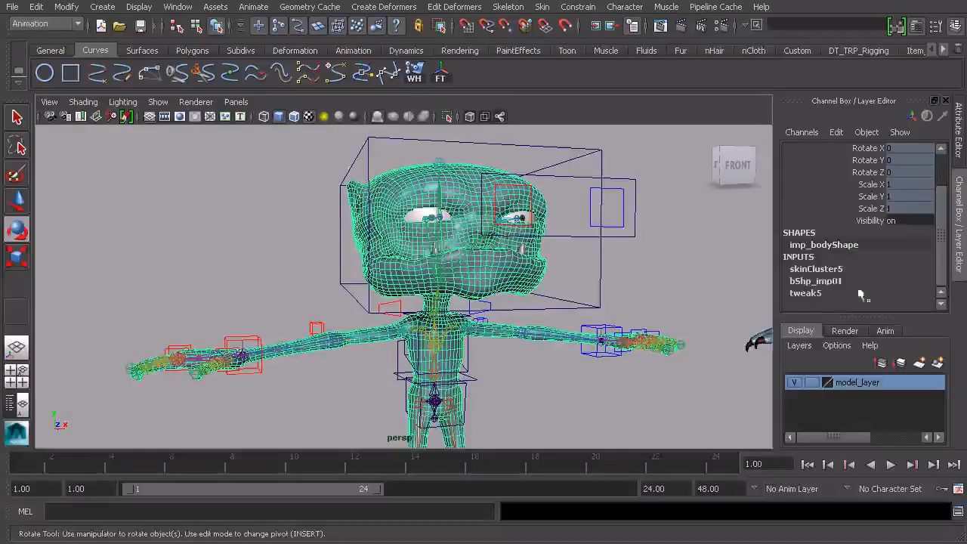
pyautogui.click(815, 281)
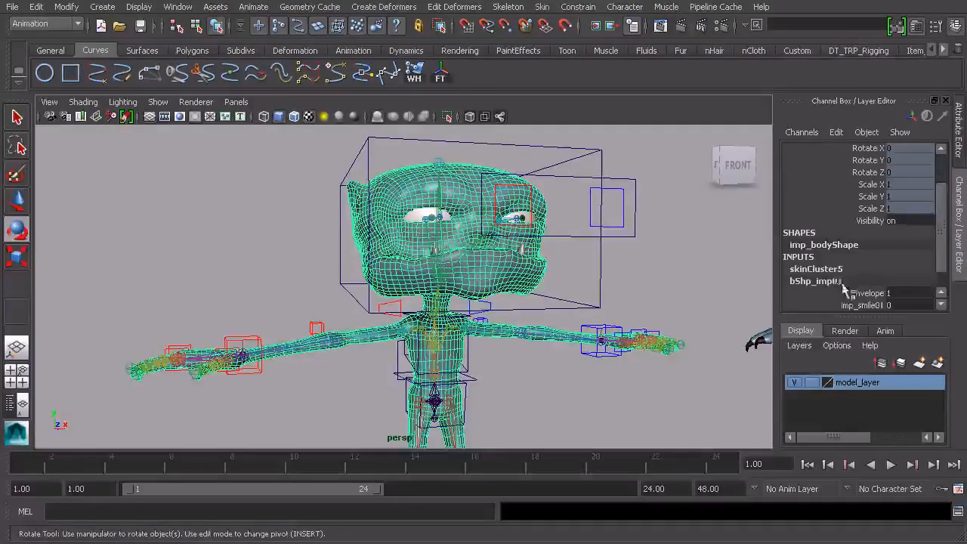
pyautogui.scroll(-2, 839, 279)
pyautogui.click(864, 282)
pyautogui.moveTo(504, 255); pyautogui.dragTo(547, 263, button='middle')
pyautogui.keyDown('alt'); pyautogui.moveTo(517, 265); pyautogui.dragTo(559, 276); pyautogui.keyUp('alt')
pyautogui.keyDown('alt'); pyautogui.moveTo(559, 276); pyautogui.dragTo(572, 276, button='right'); pyautogui.keyUp('alt')
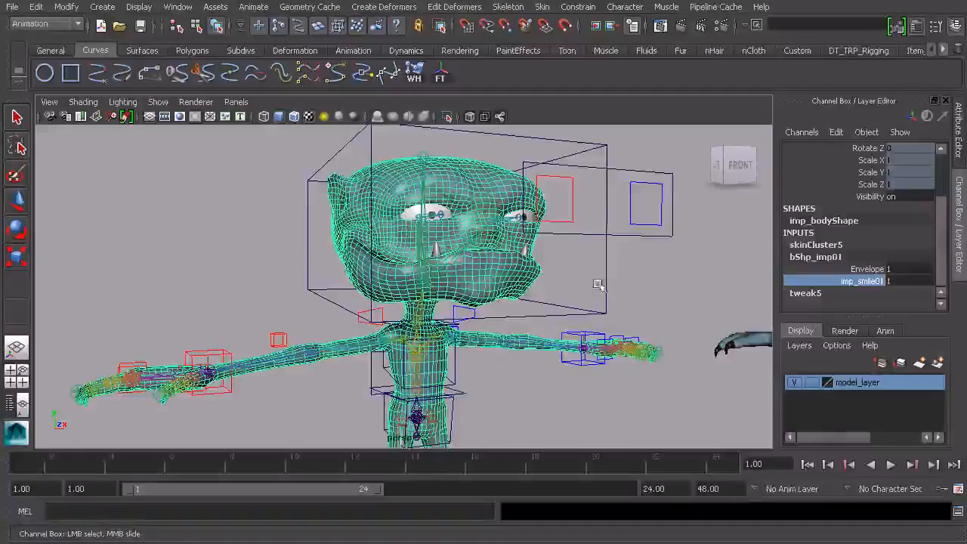
# Step: Rotate the anim_head01 control to test the smile on the turned head, and undo the rotation
pyautogui.click(606, 266)
pyautogui.press('e')
pyautogui.keyDown('alt'); pyautogui.moveTo(629, 278); pyautogui.dragTo(614, 278); pyautogui.keyUp('alt')
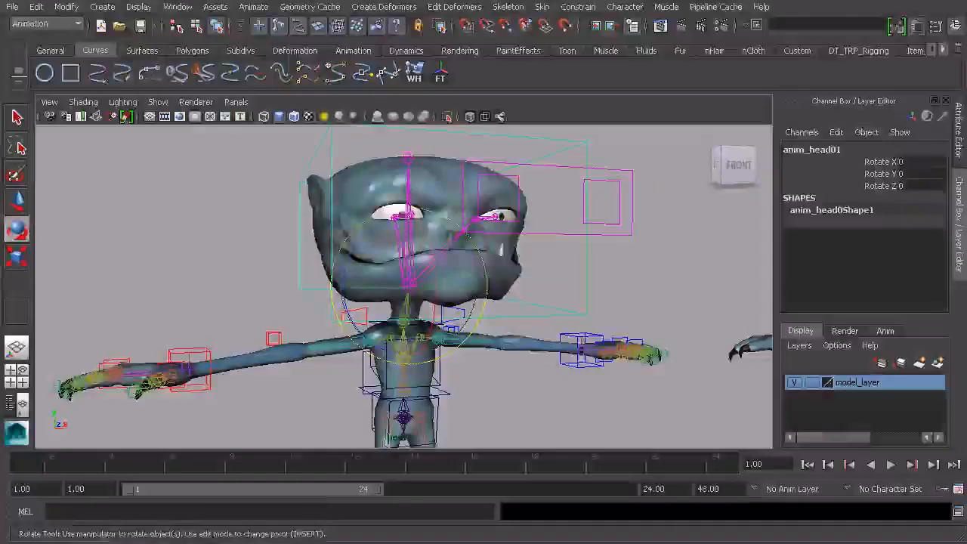
pyautogui.moveTo(443, 259); pyautogui.dragTo(438, 243)
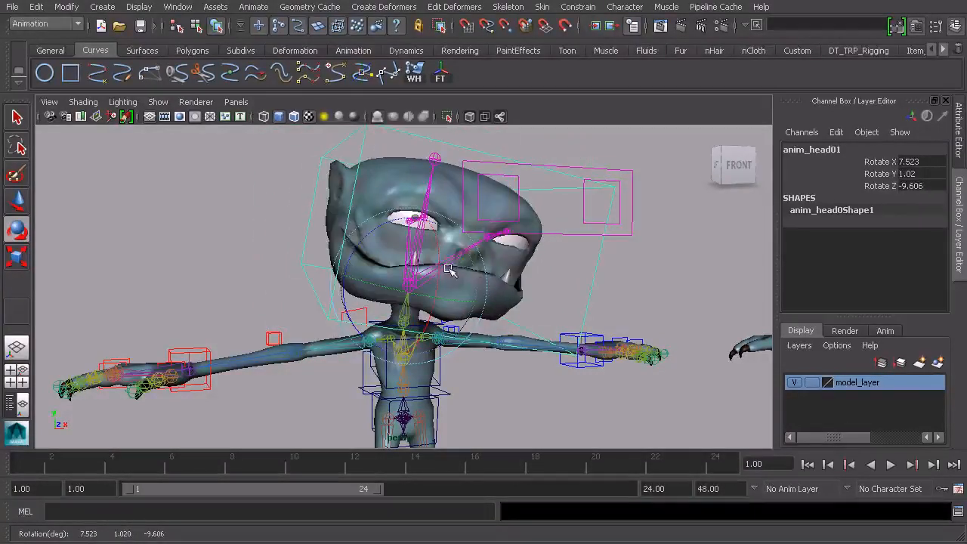
pyautogui.hotkey('ctrl', 'z')
pyautogui.hotkey('ctrl', 'z')
pyautogui.hotkey('ctrl', 'z')
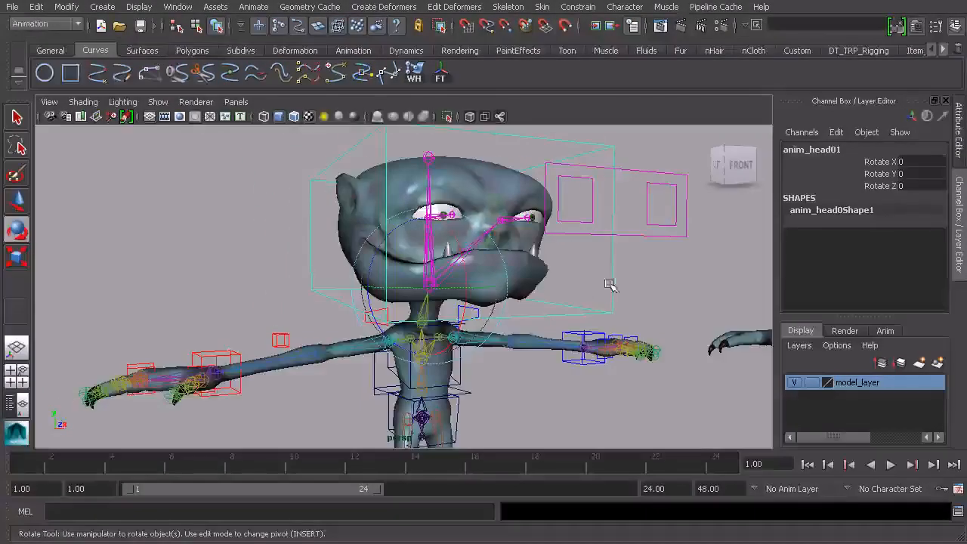
# Step: Select the imp body and vary the imp_smile01 weight between 0 and 1 to examine how the mesh moves from several angles
pyautogui.click(551, 273)
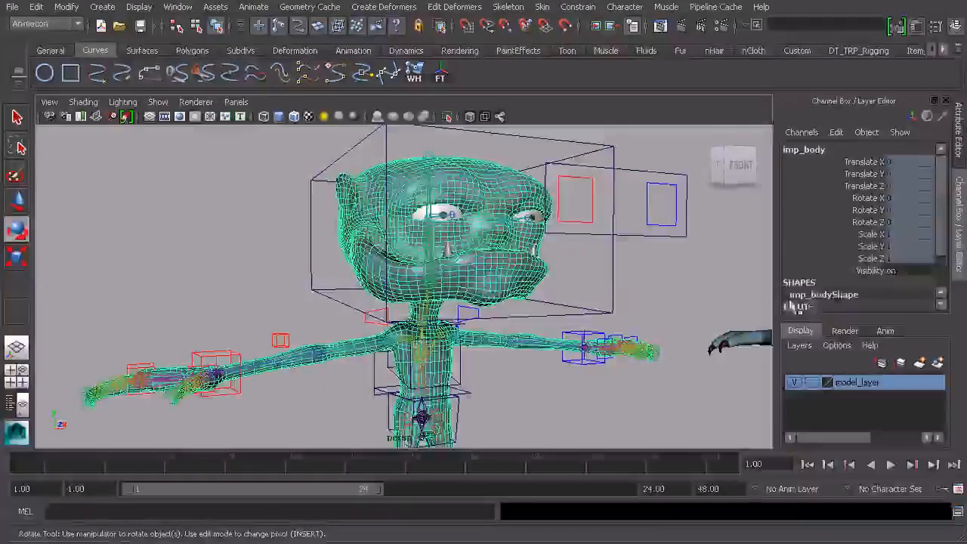
pyautogui.scroll(-3, 833, 302)
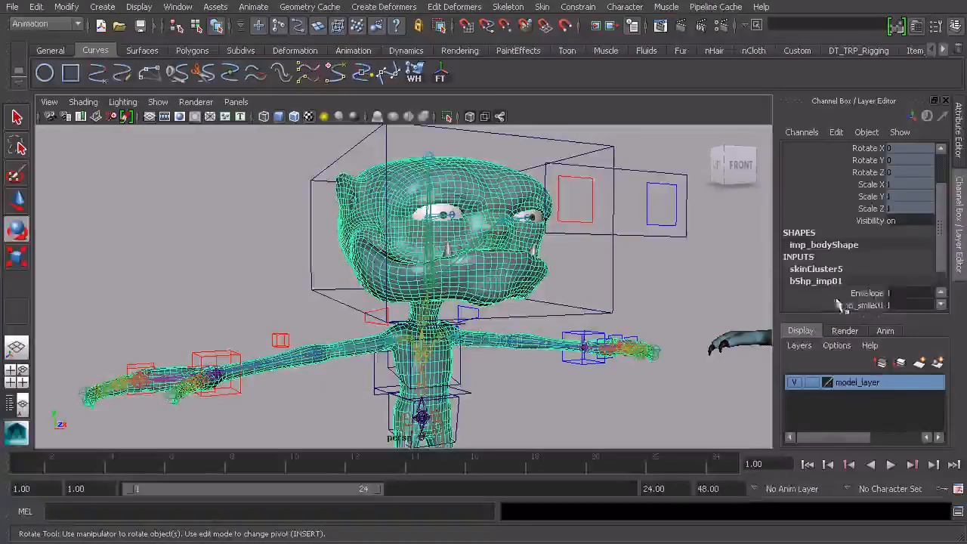
pyautogui.scroll(-2, 942, 258)
pyautogui.click(860, 280)
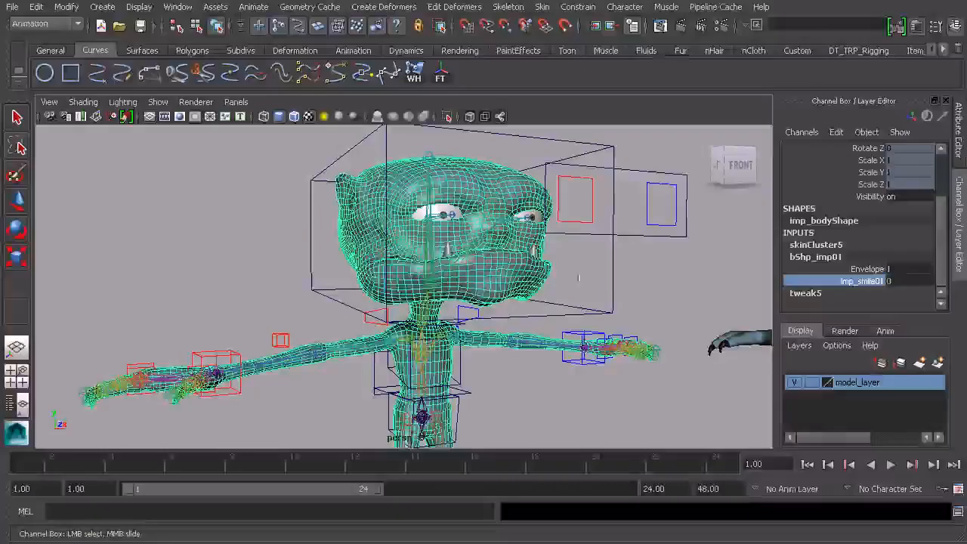
pyautogui.moveTo(612, 294); pyautogui.dragTo(524, 301, button='middle')
pyautogui.moveTo(596, 311); pyautogui.dragTo(639, 317, button='middle')
pyautogui.moveTo(557, 313); pyautogui.dragTo(595, 323, button='middle')
pyautogui.moveTo(474, 312); pyautogui.dragTo(602, 332, button='middle')
pyautogui.keyDown('alt'); pyautogui.moveTo(383, 351); pyautogui.dragTo(416, 337); pyautogui.keyUp('alt')
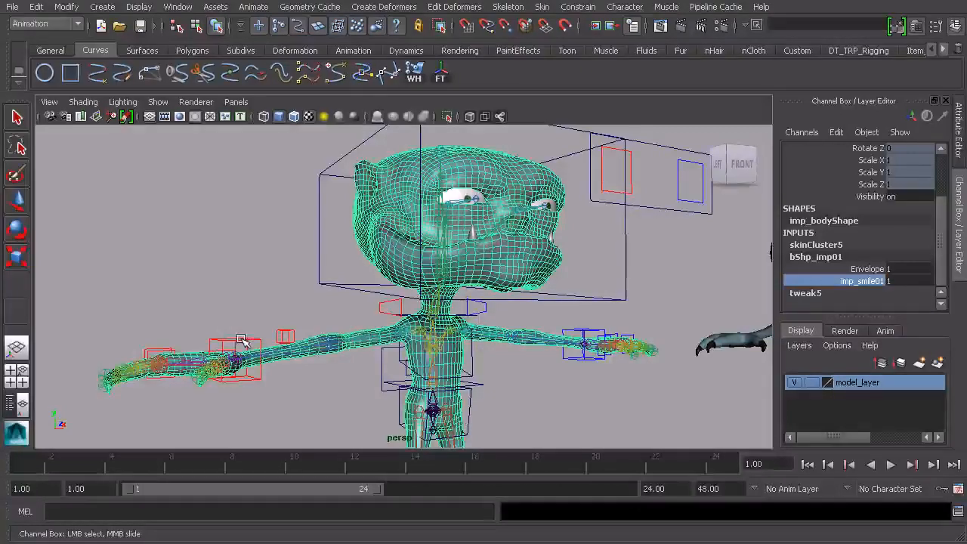
pyautogui.keyDown('alt'); pyautogui.moveTo(472, 341); pyautogui.dragTo(398, 337); pyautogui.keyUp('alt')
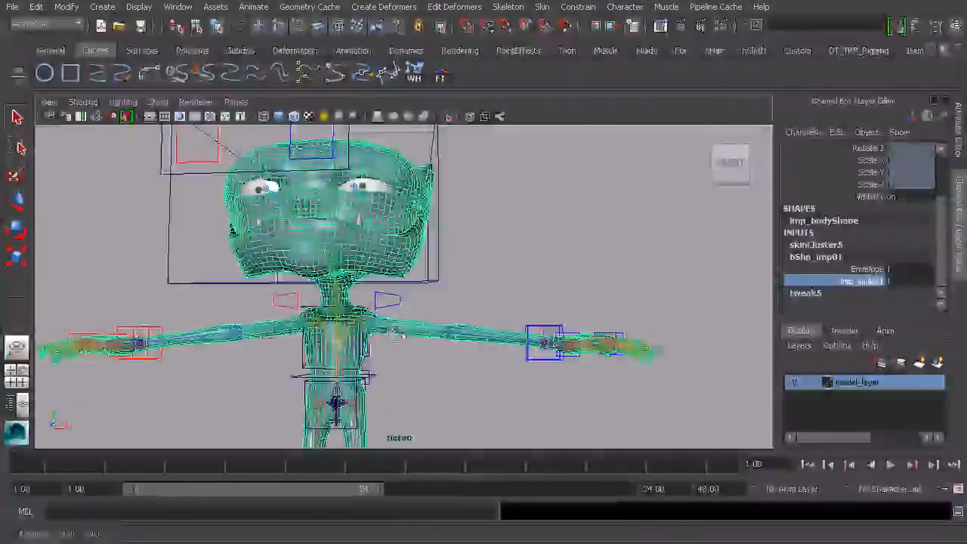
pyautogui.moveTo(393, 330); pyautogui.dragTo(334, 324, button='middle')
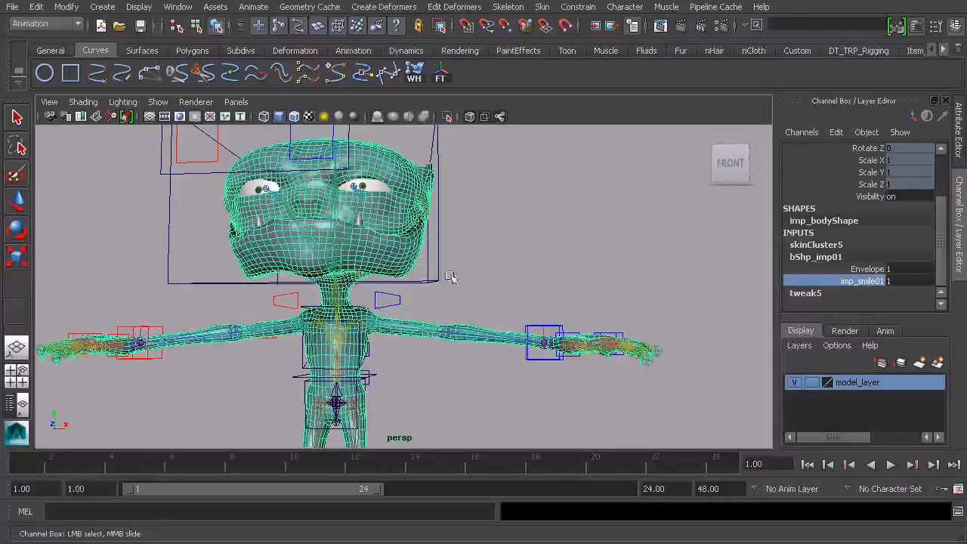
# Step: Open the Paint Blend Shape Weights Tool with its settings and choose imp_smile01 as the target to paint
pyautogui.keyDown('alt'); pyautogui.moveTo(502, 293); pyautogui.dragTo(388, 286, button='right'); pyautogui.keyUp('alt')
pyautogui.keyDown('alt'); pyautogui.moveTo(388, 286); pyautogui.dragTo(407, 302); pyautogui.keyUp('alt')
pyautogui.keyDown('alt'); pyautogui.moveTo(402, 317); pyautogui.dragTo(406, 295, button='middle'); pyautogui.keyUp('alt')
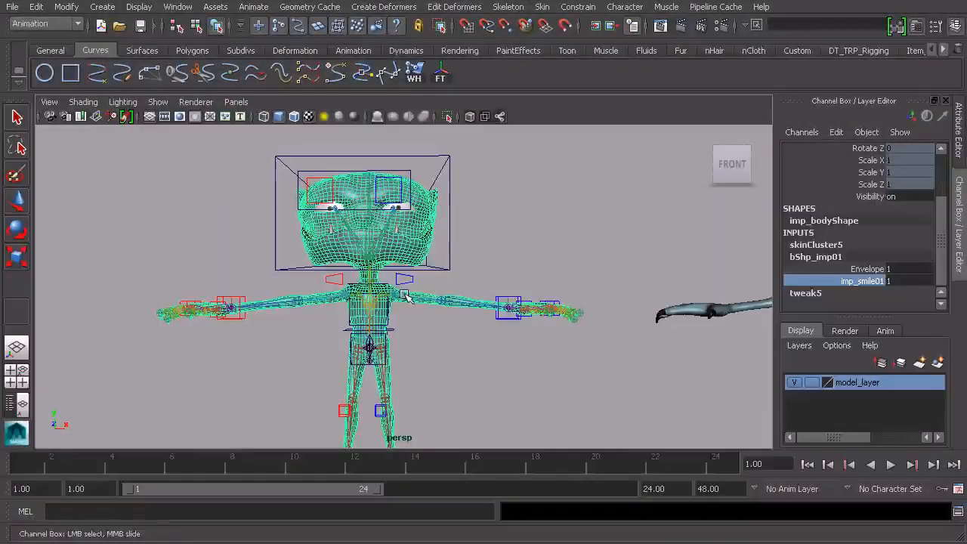
pyautogui.click(461, 8)
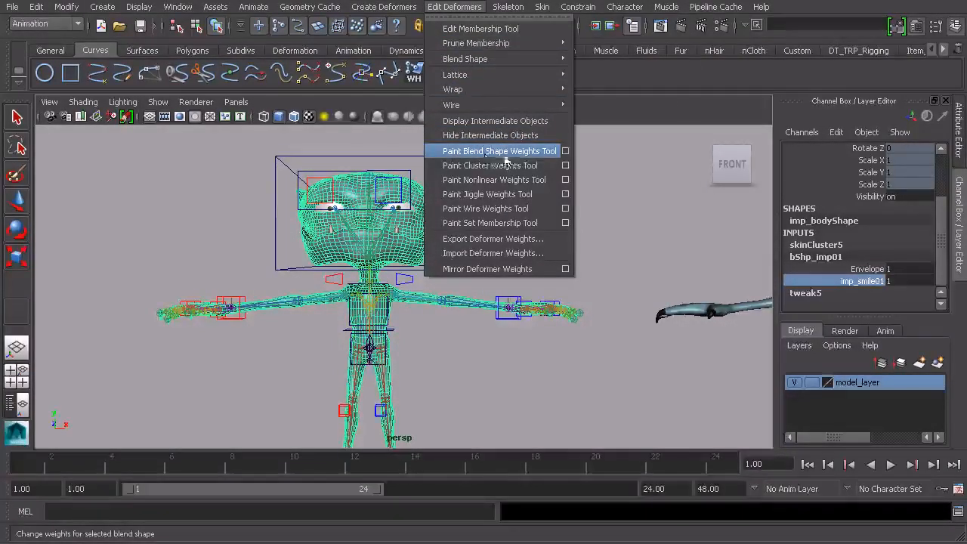
pyautogui.click(564, 153)
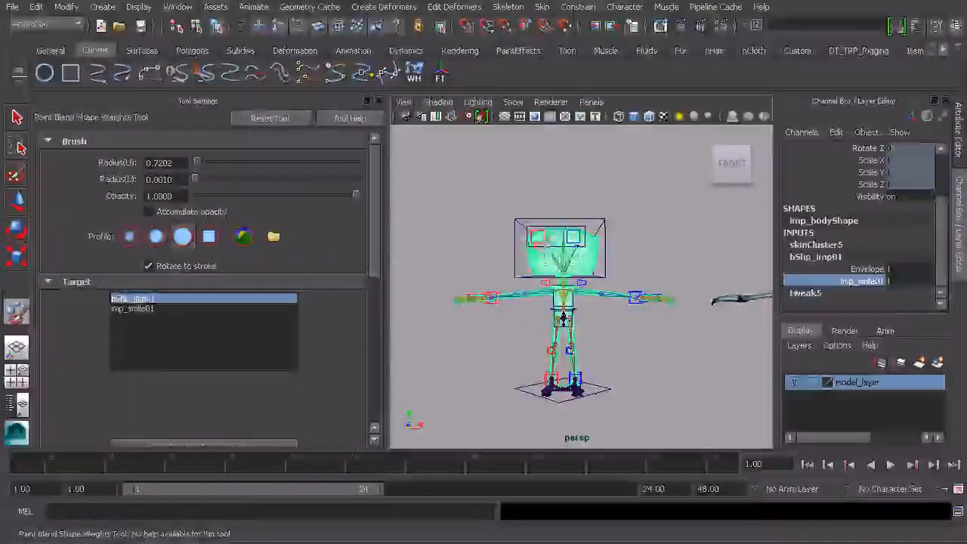
pyautogui.click(145, 308)
pyautogui.click(137, 298)
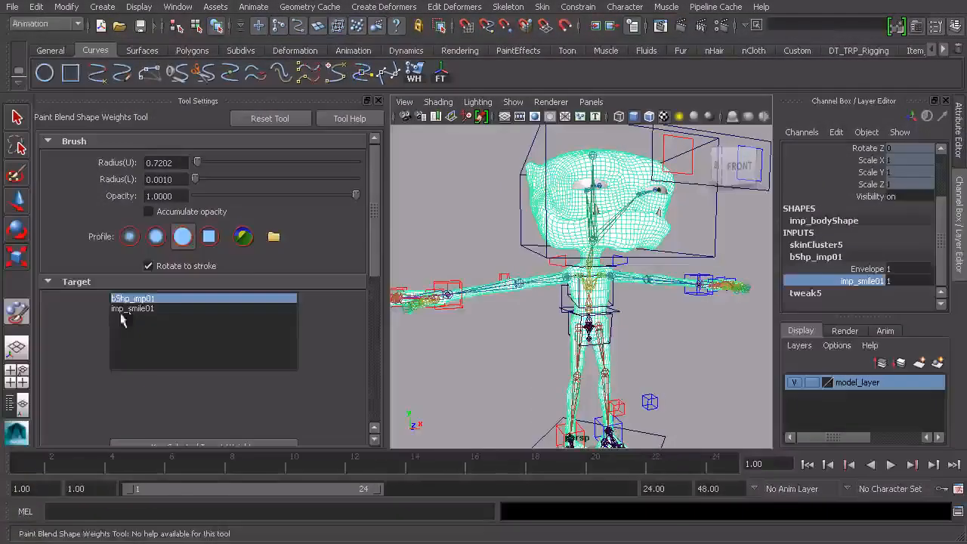
pyautogui.click(125, 311)
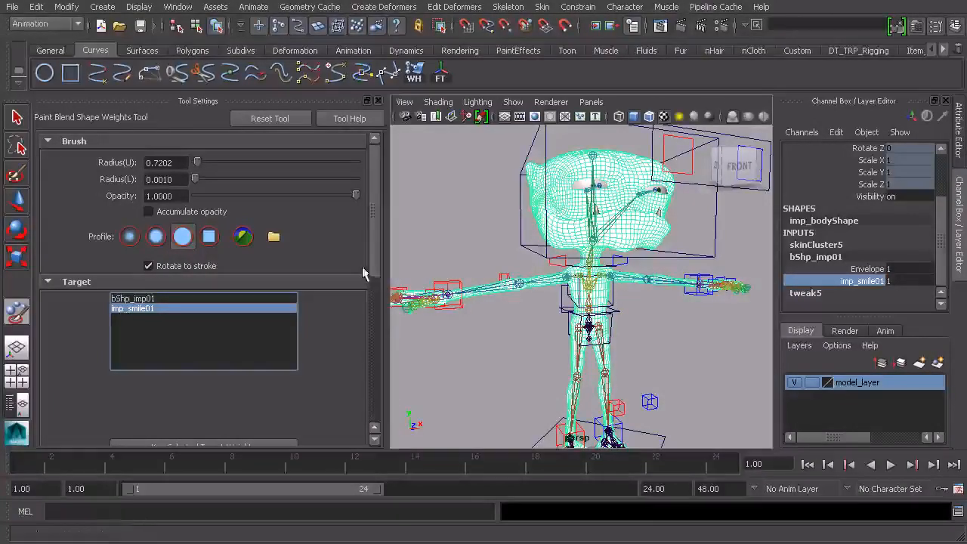
# Step: Set the paint value to 0 for the Replace operation
pyautogui.moveTo(376, 244); pyautogui.dragTo(360, 348)
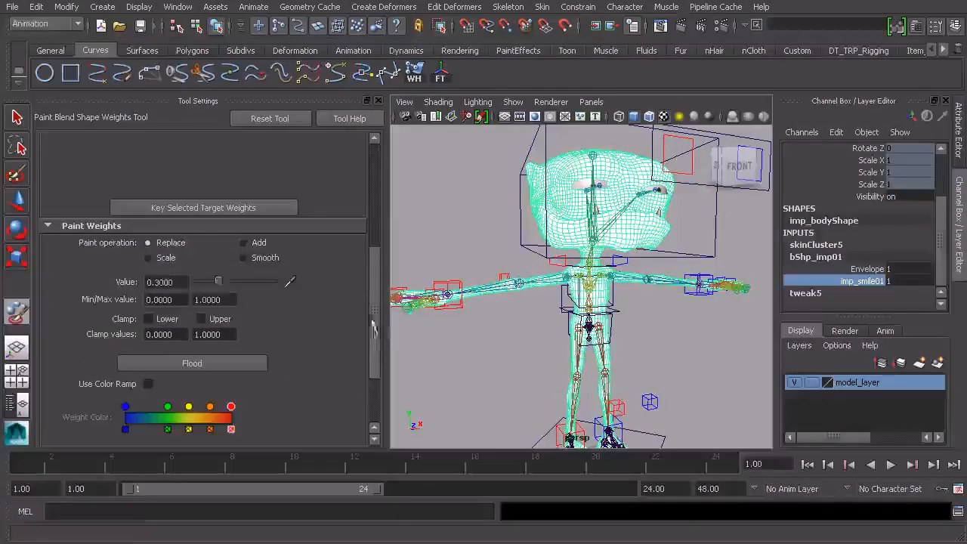
pyautogui.doubleClick(180, 282)
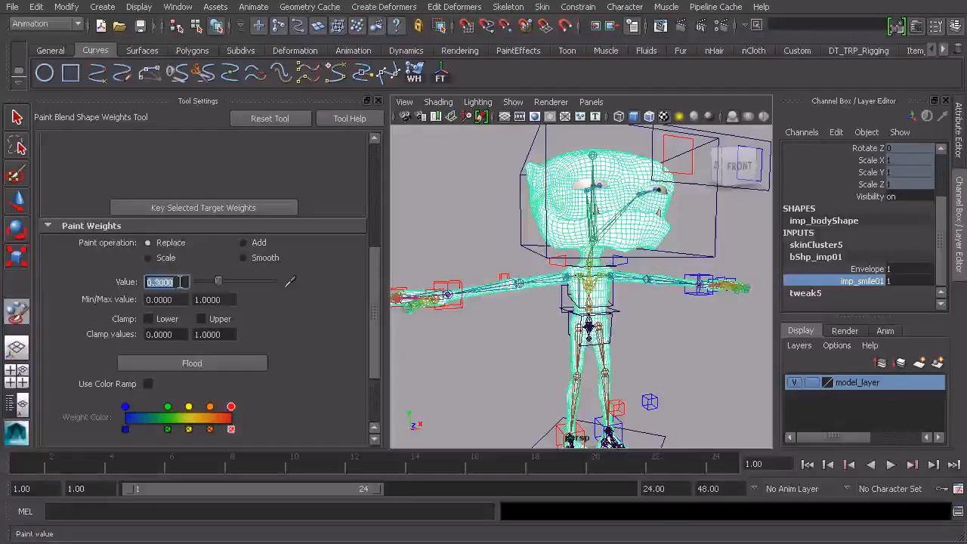
pyautogui.write('0')
pyautogui.press('Return')
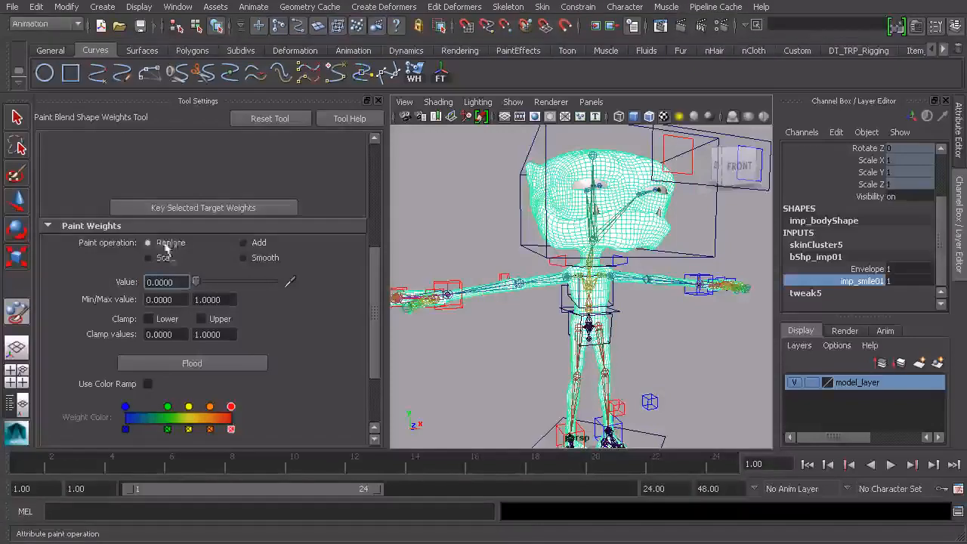
# Step: Adjust the brush size and paint the smile's weight to 0 over the imp's right arm, legs and feet
pyautogui.keyDown('alt'); pyautogui.moveTo(584, 318); pyautogui.dragTo(532, 311); pyautogui.keyUp('alt')
pyautogui.keyDown('alt'); pyautogui.moveTo(533, 312); pyautogui.dragTo(598, 306, button='right'); pyautogui.keyUp('alt')
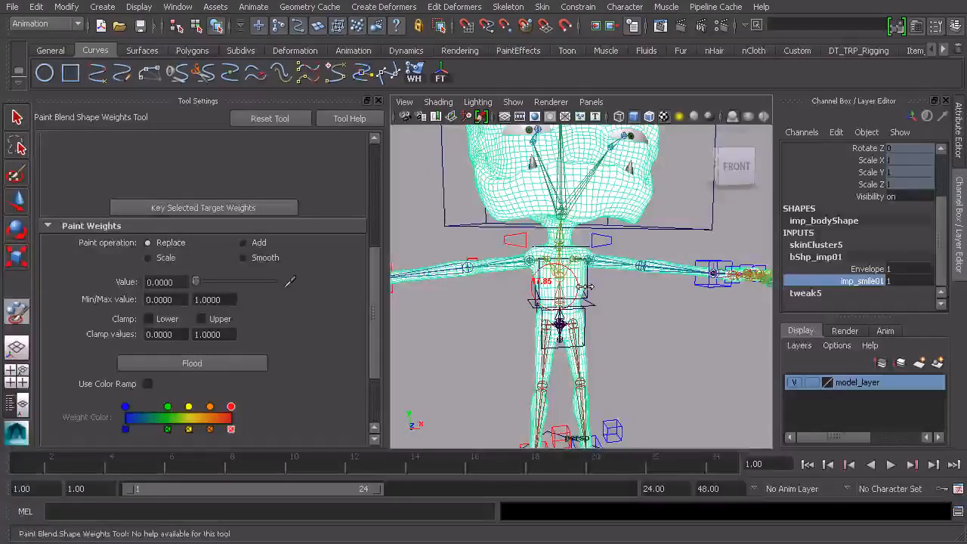
pyautogui.moveTo(574, 280); pyautogui.dragTo(522, 261)
pyautogui.keyDown('alt'); pyautogui.moveTo(440, 271); pyautogui.dragTo(521, 271, button='middle'); pyautogui.keyUp('alt')
pyautogui.moveTo(494, 278)
pyautogui.mouseDown()
pyautogui.moveTo(452, 282)
pyautogui.moveTo(536, 293)
pyautogui.moveTo(501, 315)
pyautogui.moveTo(514, 349)
pyautogui.moveTo(521, 253)
pyautogui.moveTo(532, 246)
pyautogui.moveTo(494, 302)
pyautogui.mouseUp()
pyautogui.keyDown('alt'); pyautogui.moveTo(664, 347); pyautogui.dragTo(495, 253, button='middle'); pyautogui.keyUp('alt')
pyautogui.keyDown('alt'); pyautogui.moveTo(529, 302); pyautogui.dragTo(539, 359); pyautogui.keyUp('alt')
pyautogui.moveTo(590, 370); pyautogui.dragTo(591, 423)
pyautogui.moveTo(591, 422)
pyautogui.keyDown('alt'); pyautogui.mouseDown(button='middle')
pyautogui.moveTo(579, 338)
pyautogui.moveTo(615, 223)
pyautogui.mouseUp(button='middle'); pyautogui.keyUp('alt')
pyautogui.moveTo(566, 260); pyautogui.dragTo(562, 351)
pyautogui.moveTo(620, 264); pyautogui.dragTo(623, 345)
pyautogui.moveTo(575, 380); pyautogui.dragTo(561, 406)
pyautogui.keyDown('alt'); pyautogui.moveTo(605, 388); pyautogui.dragTo(586, 387, button='right'); pyautogui.keyUp('alt')
pyautogui.moveTo(585, 387)
pyautogui.keyDown('alt'); pyautogui.mouseDown()
pyautogui.moveTo(595, 295)
pyautogui.moveTo(604, 333)
pyautogui.moveTo(596, 381)
pyautogui.mouseUp(); pyautogui.keyUp('alt')
pyautogui.keyDown('alt'); pyautogui.moveTo(595, 389); pyautogui.dragTo(600, 407, button='right'); pyautogui.keyUp('alt')
pyautogui.keyDown('alt'); pyautogui.moveTo(600, 407); pyautogui.dragTo(528, 435); pyautogui.keyUp('alt')
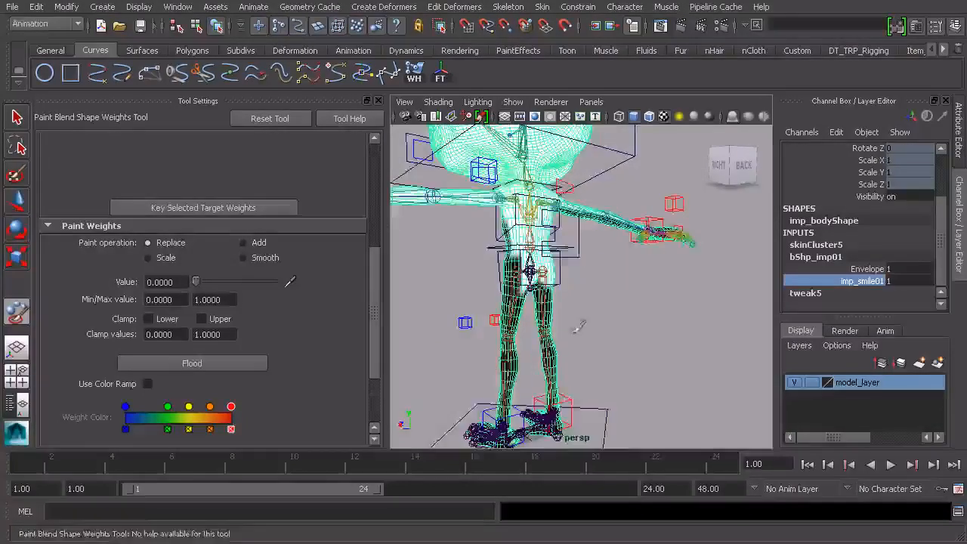
# Step: Paint zero smile weight over the torso, the remaining arm and the shoulders, front and back
pyautogui.keyDown('alt'); pyautogui.moveTo(572, 334); pyautogui.dragTo(610, 396, button='middle'); pyautogui.keyUp('alt')
pyautogui.keyDown('alt'); pyautogui.moveTo(610, 397); pyautogui.dragTo(574, 393); pyautogui.keyUp('alt')
pyautogui.keyDown('alt'); pyautogui.moveTo(574, 393); pyautogui.dragTo(616, 396, button='right'); pyautogui.keyUp('alt')
pyautogui.moveTo(559, 325); pyautogui.dragTo(526, 362)
pyautogui.moveTo(532, 325); pyautogui.dragTo(500, 306)
pyautogui.keyDown('alt'); pyautogui.moveTo(582, 304); pyautogui.dragTo(536, 326, button='right'); pyautogui.keyUp('alt')
pyautogui.keyDown('alt'); pyautogui.moveTo(536, 328); pyautogui.dragTo(558, 322); pyautogui.keyUp('alt')
pyautogui.keyDown('alt'); pyautogui.moveTo(557, 322); pyautogui.dragTo(655, 317, button='middle'); pyautogui.keyUp('alt')
pyautogui.keyDown('alt'); pyautogui.moveTo(655, 318); pyautogui.dragTo(689, 305, button='right'); pyautogui.keyUp('alt')
pyautogui.moveTo(689, 304)
pyautogui.mouseDown()
pyautogui.moveTo(659, 337)
pyautogui.moveTo(453, 298)
pyautogui.mouseUp()
pyautogui.keyDown('alt'); pyautogui.moveTo(494, 301); pyautogui.dragTo(560, 304, button='middle'); pyautogui.keyUp('alt')
pyautogui.moveTo(484, 302)
pyautogui.mouseDown()
pyautogui.moveTo(420, 299)
pyautogui.moveTo(430, 290)
pyautogui.mouseUp()
pyautogui.keyDown('alt'); pyautogui.moveTo(430, 290); pyautogui.dragTo(558, 293, button='middle'); pyautogui.keyUp('alt')
pyautogui.moveTo(529, 317)
pyautogui.mouseDown()
pyautogui.moveTo(454, 308)
pyautogui.moveTo(450, 335)
pyautogui.mouseUp()
pyautogui.moveTo(514, 324)
pyautogui.keyDown('alt'); pyautogui.mouseDown()
pyautogui.moveTo(686, 334)
pyautogui.moveTo(675, 293)
pyautogui.moveTo(686, 312)
pyautogui.mouseUp(); pyautogui.keyUp('alt')
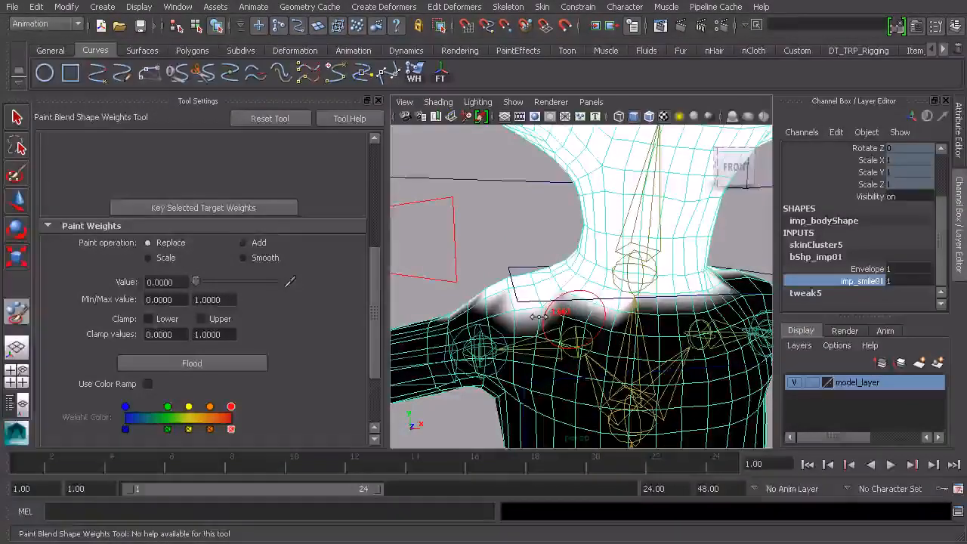
# Step: Resize the brush and paint zero weight over the upper chest and shoulders up to the base of the neck
pyautogui.moveTo(523, 290); pyautogui.dragTo(559, 337)
pyautogui.moveTo(521, 270); pyautogui.dragTo(576, 322)
pyautogui.keyDown('alt'); pyautogui.moveTo(634, 330); pyautogui.dragTo(716, 345); pyautogui.keyUp('alt')
pyautogui.keyDown('alt'); pyautogui.moveTo(716, 345); pyautogui.dragTo(608, 314, button='right'); pyautogui.keyUp('alt')
pyautogui.keyDown('alt'); pyautogui.moveTo(608, 315); pyautogui.dragTo(567, 308); pyautogui.keyUp('alt')
pyautogui.keyDown('alt'); pyautogui.moveTo(699, 332); pyautogui.dragTo(654, 335); pyautogui.keyUp('alt')
pyautogui.keyDown('alt'); pyautogui.moveTo(654, 335); pyautogui.dragTo(714, 313, button='right'); pyautogui.keyUp('alt')
pyautogui.moveTo(648, 255)
pyautogui.mouseDown()
pyautogui.moveTo(585, 273)
pyautogui.moveTo(615, 291)
pyautogui.moveTo(575, 241)
pyautogui.moveTo(586, 226)
pyautogui.moveTo(539, 246)
pyautogui.moveTo(578, 249)
pyautogui.moveTo(414, 265)
pyautogui.moveTo(430, 264)
pyautogui.mouseUp()
pyautogui.keyDown('alt'); pyautogui.moveTo(412, 291); pyautogui.dragTo(514, 293, button='middle'); pyautogui.keyUp('alt')
pyautogui.moveTo(517, 231); pyautogui.dragTo(544, 240)
pyautogui.keyDown('alt'); pyautogui.moveTo(618, 263); pyautogui.dragTo(447, 281); pyautogui.keyUp('alt')
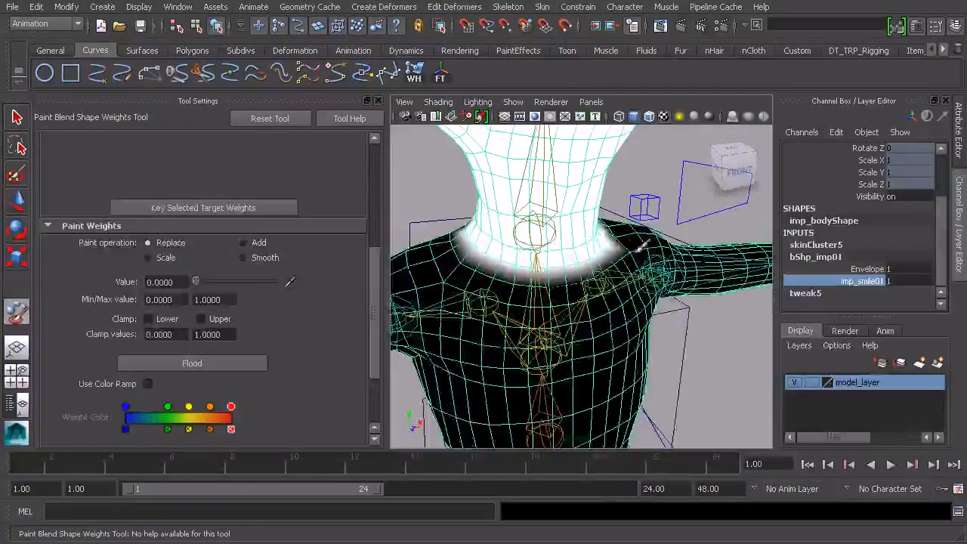
# Step: Retouch the edge of the zero-weight area around the base of the neck and return to the Select Tool
pyautogui.moveTo(639, 244); pyautogui.dragTo(610, 262)
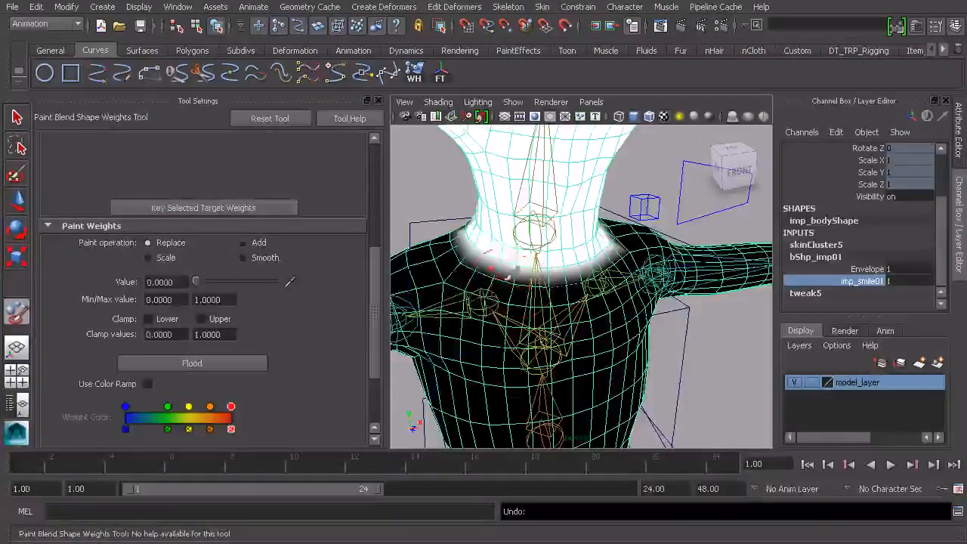
pyautogui.moveTo(521, 269)
pyautogui.mouseDown()
pyautogui.moveTo(496, 263)
pyautogui.moveTo(548, 271)
pyautogui.mouseUp()
pyautogui.moveTo(611, 256)
pyautogui.mouseDown()
pyautogui.moveTo(610, 232)
pyautogui.moveTo(617, 250)
pyautogui.moveTo(593, 259)
pyautogui.moveTo(537, 257)
pyautogui.mouseUp()
pyautogui.keyDown('alt'); pyautogui.moveTo(685, 245); pyautogui.dragTo(611, 245); pyautogui.keyUp('alt')
pyautogui.keyDown('alt'); pyautogui.moveTo(682, 241); pyautogui.dragTo(642, 234, button='right'); pyautogui.keyUp('alt')
pyautogui.keyDown('alt'); pyautogui.moveTo(665, 226); pyautogui.dragTo(623, 227); pyautogui.keyUp('alt')
pyautogui.moveTo(686, 235)
pyautogui.keyDown('alt'); pyautogui.mouseDown(button='right')
pyautogui.moveTo(632, 294)
pyautogui.moveTo(695, 328)
pyautogui.mouseUp(button='right'); pyautogui.keyUp('alt')
pyautogui.press('q')
pyautogui.keyDown('alt'); pyautogui.moveTo(696, 328); pyautogui.dragTo(701, 320); pyautogui.keyUp('alt')
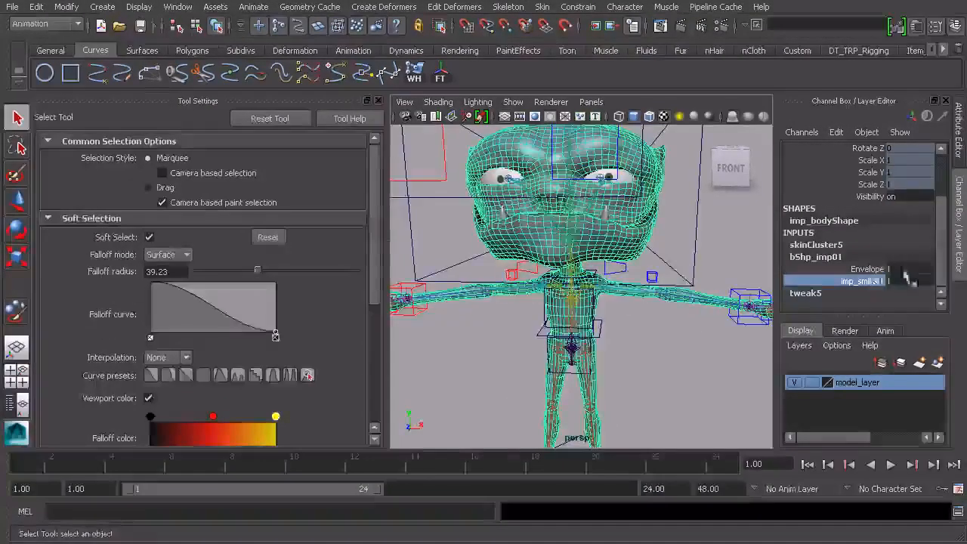
# Step: Vary the imp_smile01 weight between 0 and 1 to test the painted smile on the body, and leave it at 0
pyautogui.click(879, 282)
pyautogui.keyDown('alt'); pyautogui.moveTo(514, 302); pyautogui.dragTo(612, 311); pyautogui.keyUp('alt')
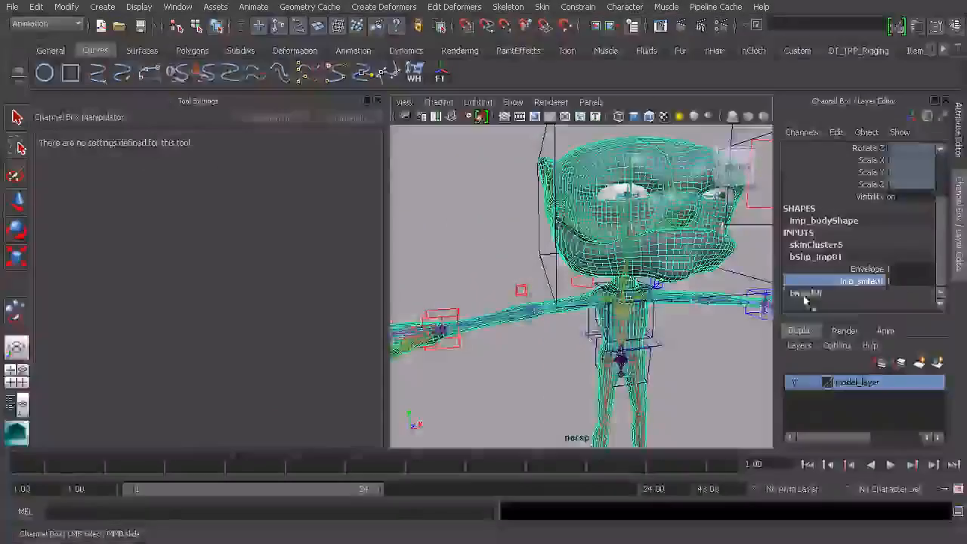
pyautogui.moveTo(556, 327); pyautogui.dragTo(687, 325, button='middle')
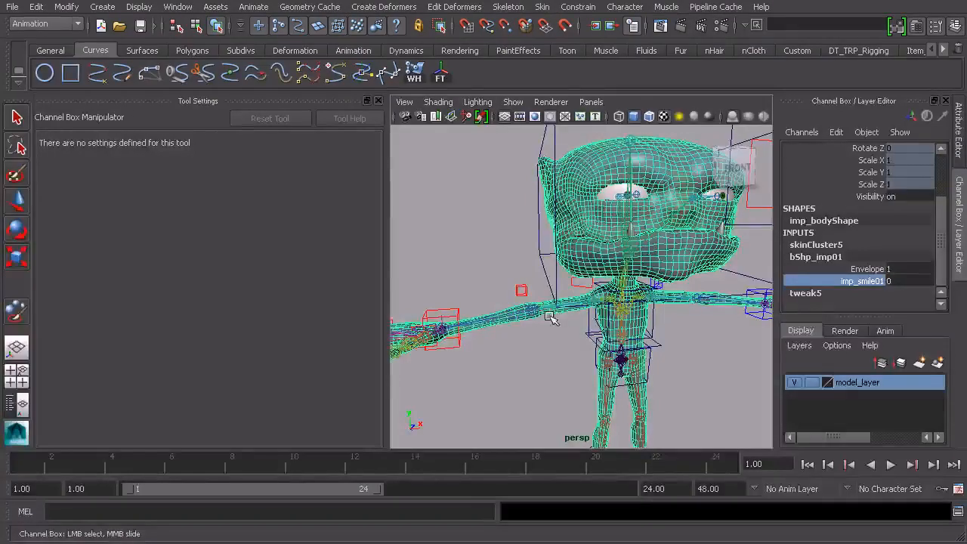
pyautogui.moveTo(592, 321); pyautogui.dragTo(548, 320, button='middle')
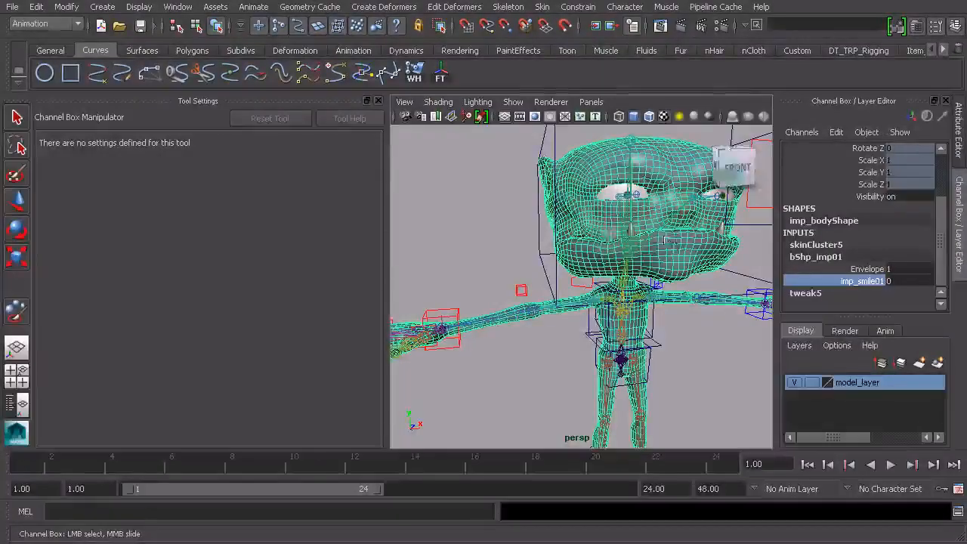
pyautogui.keyDown('alt'); pyautogui.moveTo(610, 274); pyautogui.dragTo(580, 294, button='middle'); pyautogui.keyUp('alt')
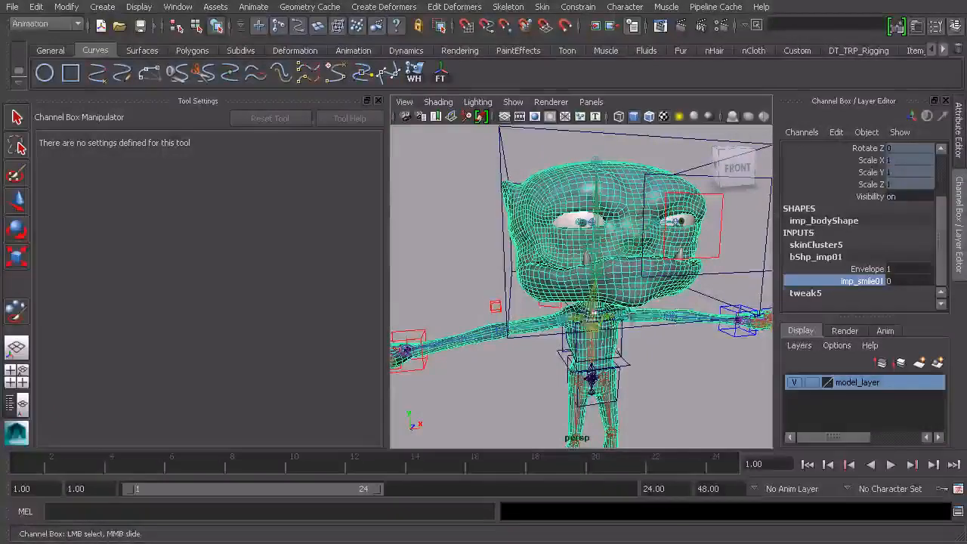
pyautogui.moveTo(559, 330); pyautogui.dragTo(595, 342, button='middle')
pyautogui.moveTo(531, 332); pyautogui.dragTo(498, 323, button='middle')
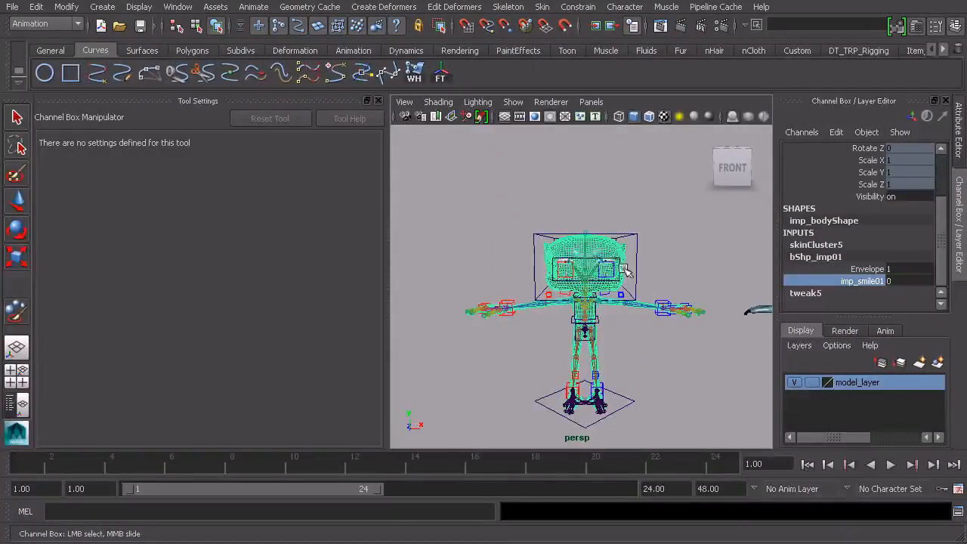
pyautogui.keyDown('alt'); pyautogui.moveTo(625, 270); pyautogui.dragTo(560, 275); pyautogui.keyUp('alt')
pyautogui.keyDown('alt'); pyautogui.moveTo(544, 257); pyautogui.dragTo(574, 358, button='right'); pyautogui.keyUp('alt')
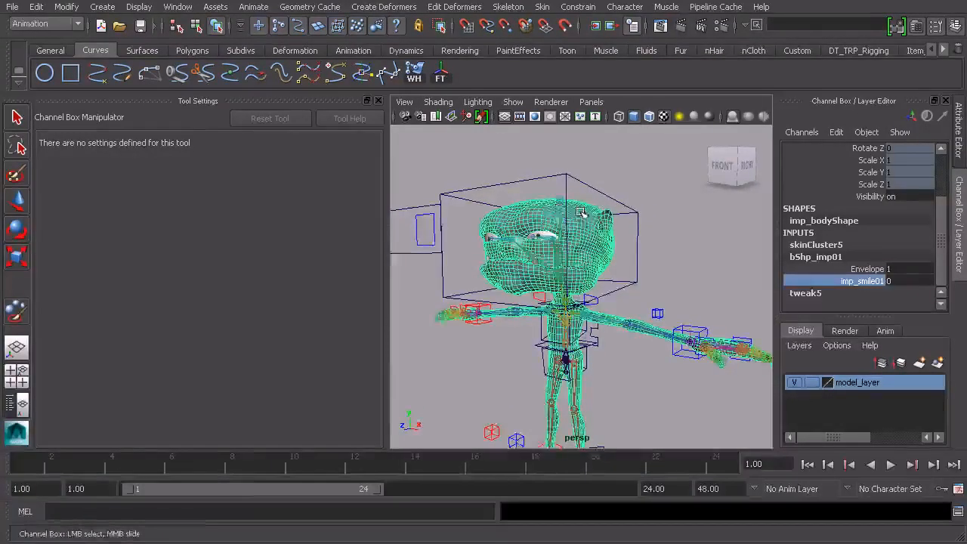
pyautogui.keyDown('alt'); pyautogui.moveTo(552, 202); pyautogui.dragTo(614, 216); pyautogui.keyUp('alt')
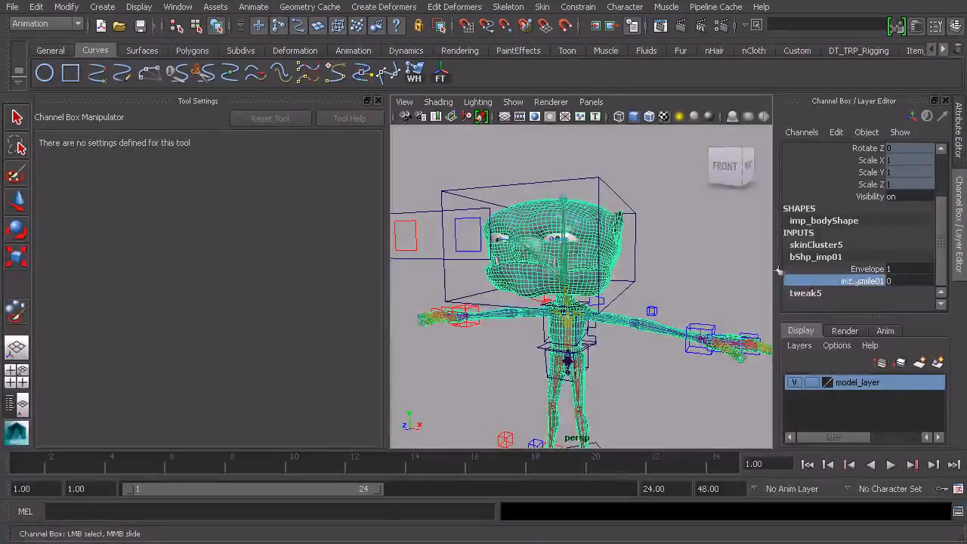